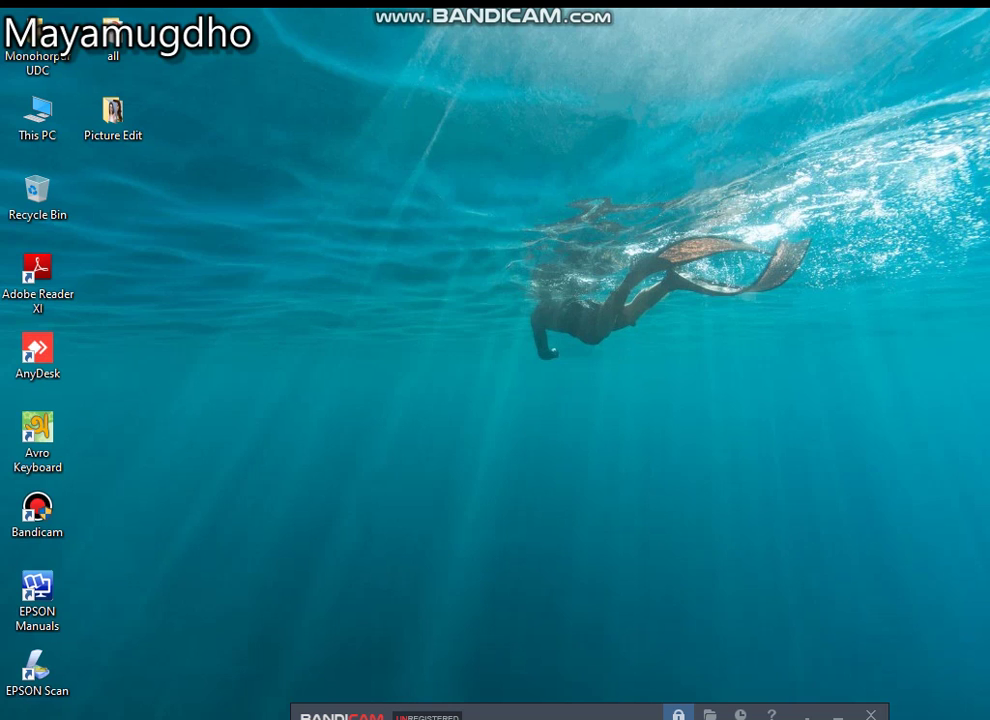
Launch Adobe Photoshop CS and postpone the product registration.
key("super")
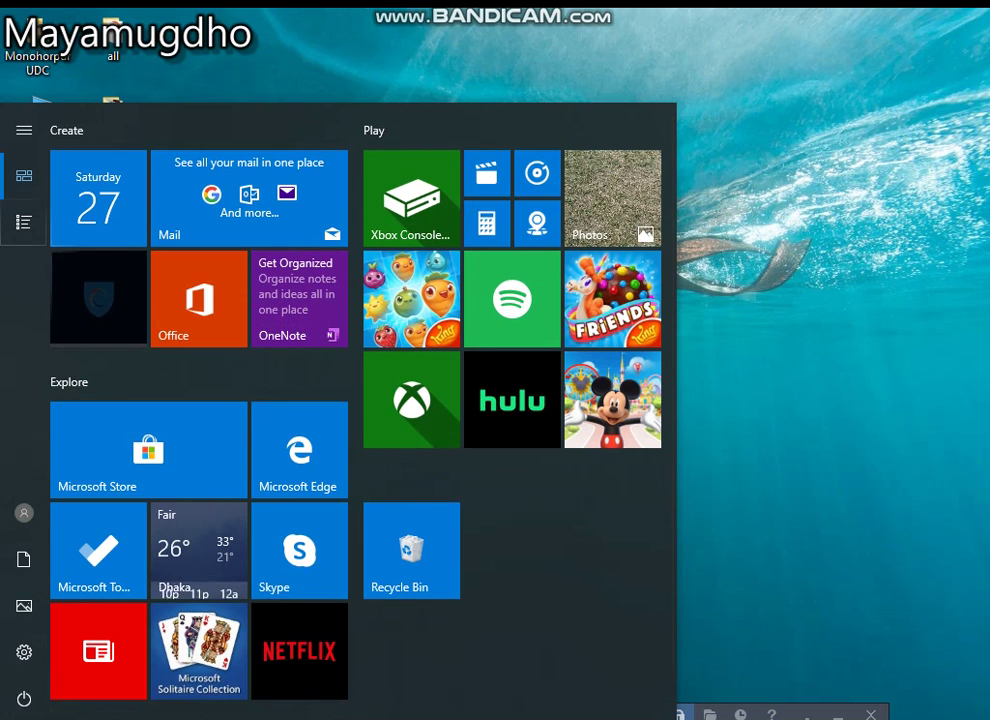
left_click(24, 222)
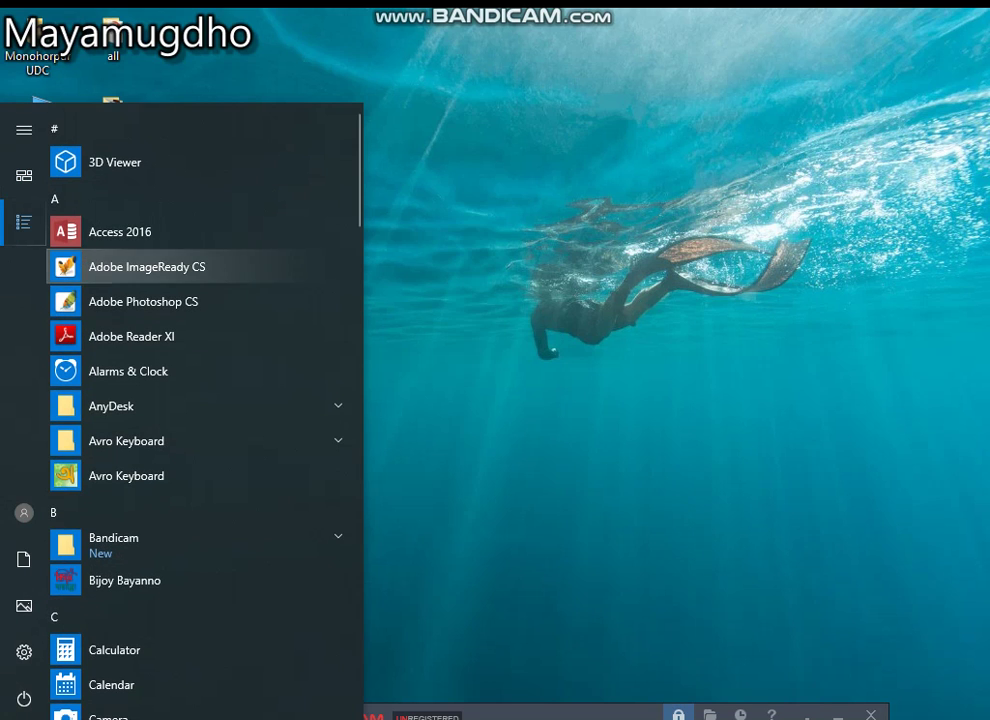
left_click(143, 301)
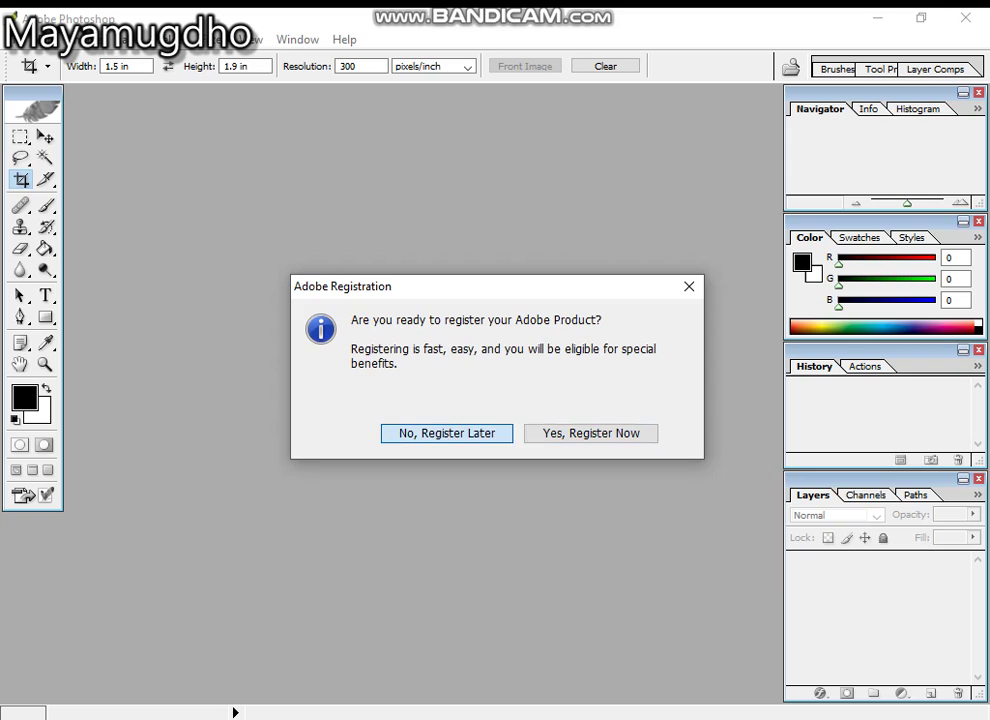
left_click(447, 433)
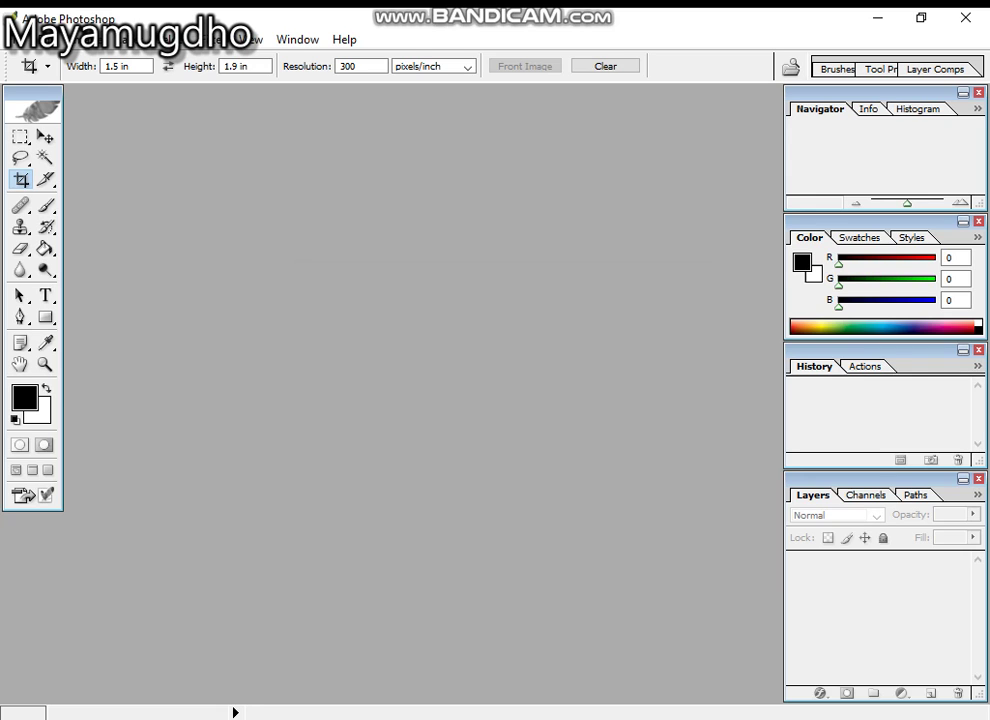
Open images.jpg from the Picture Edit folder and maximize its document window.
key("ctrl+o")
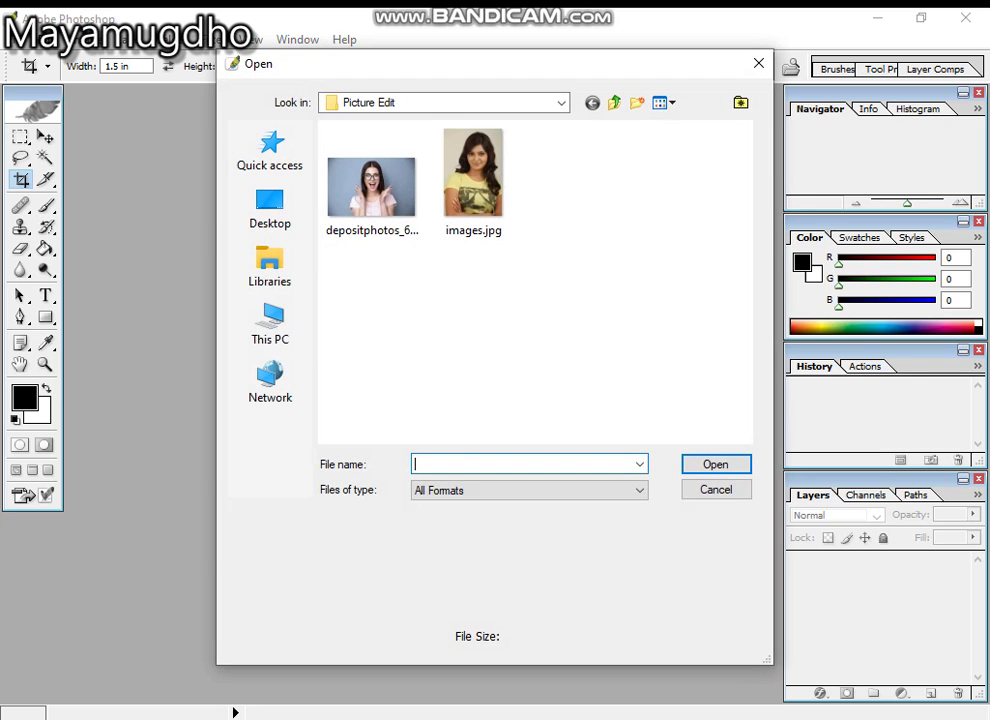
left_click(473, 178)
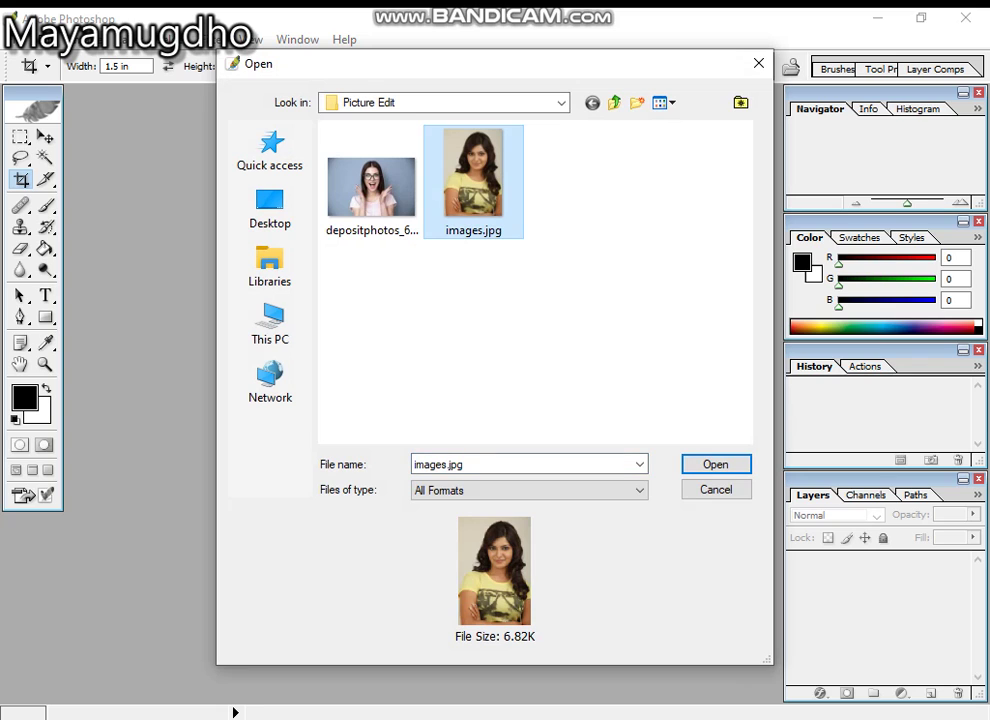
double_click(473, 178)
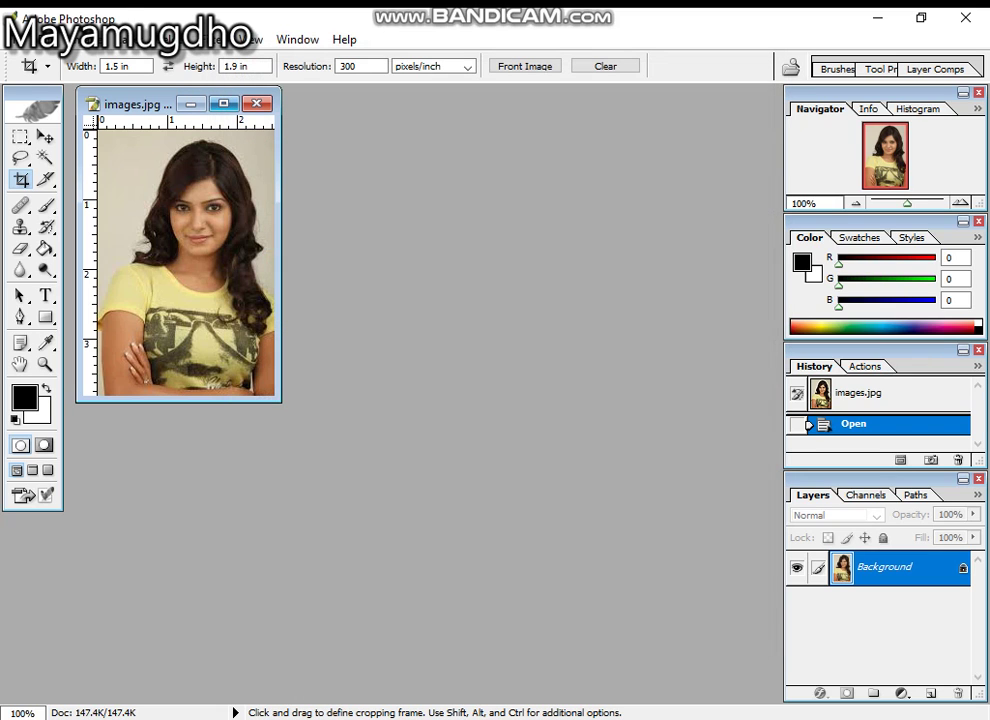
left_click(222, 103)
Crop the photo to 1.5 x 1.9 in at 300 pixels/inch, keeping its full width and cutting off the lowest strip.
left_click(478, 310, "ctrl")
left_click(478, 310, "ctrl")
left_click(478, 310, "ctrl+alt")
left_click(478, 310, "ctrl+alt")
left_click(478, 310, "ctrl+alt")
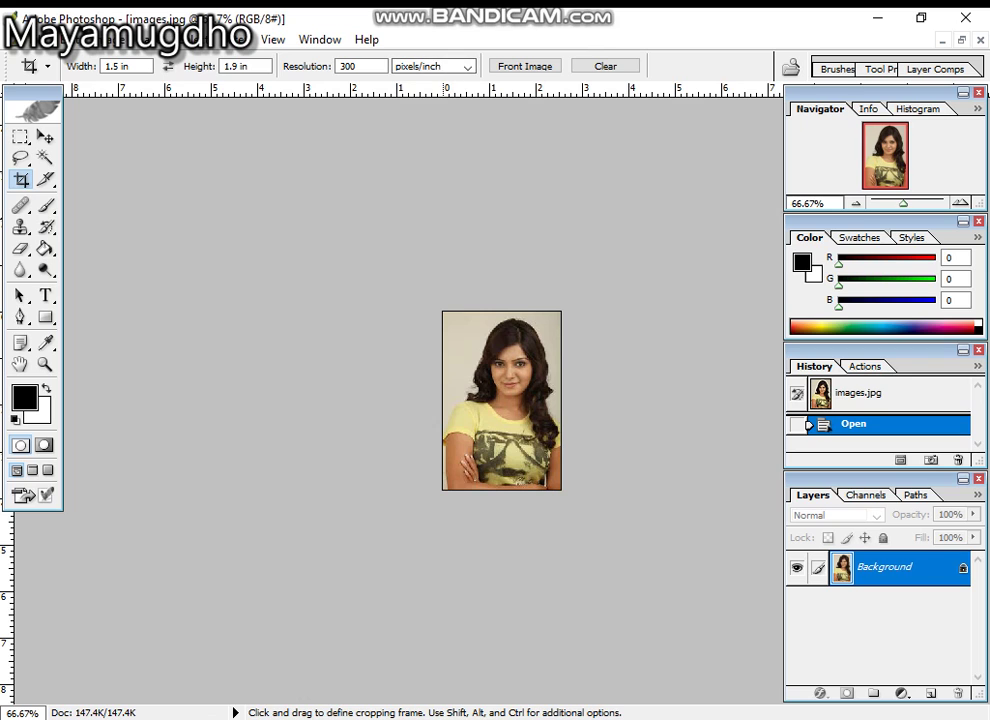
left_click_drag(443, 311, 561, 462)
key("ctrl+plus")
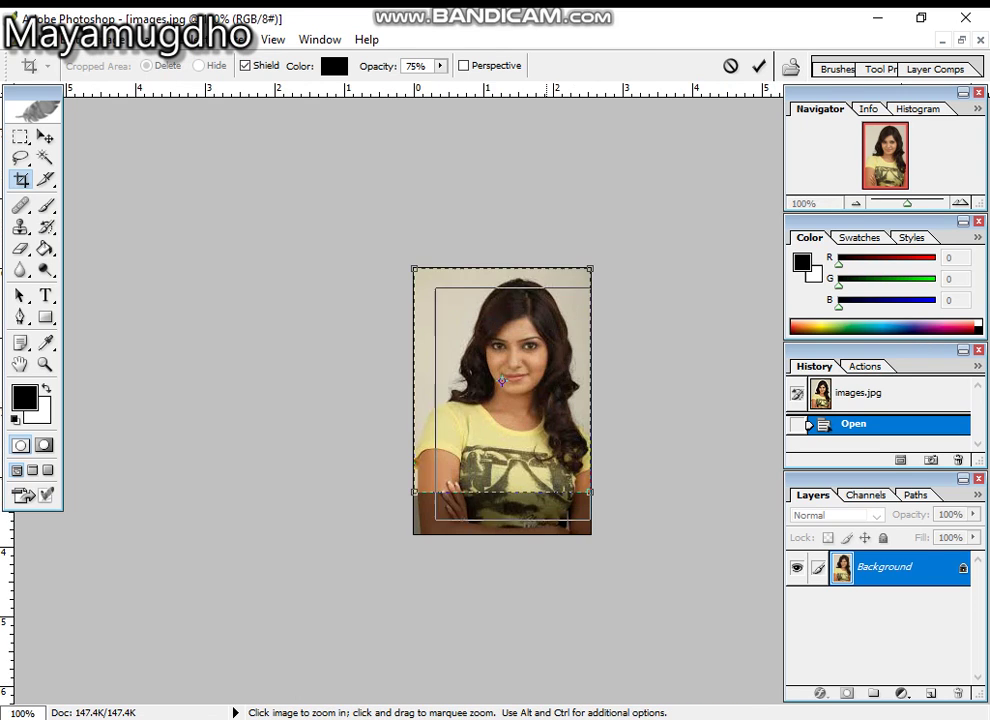
key("ctrl+plus")
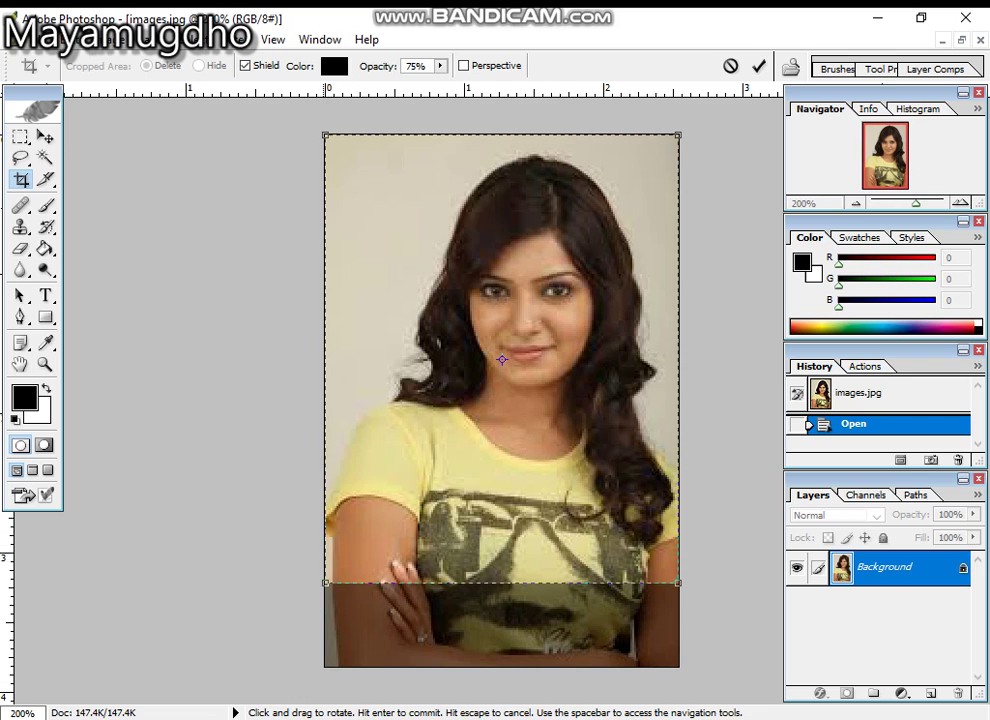
mouse_move(325, 134)
left_mouse_down()
mouse_move(340, 153)
mouse_move(326, 135)
left_mouse_up()
key("Return")
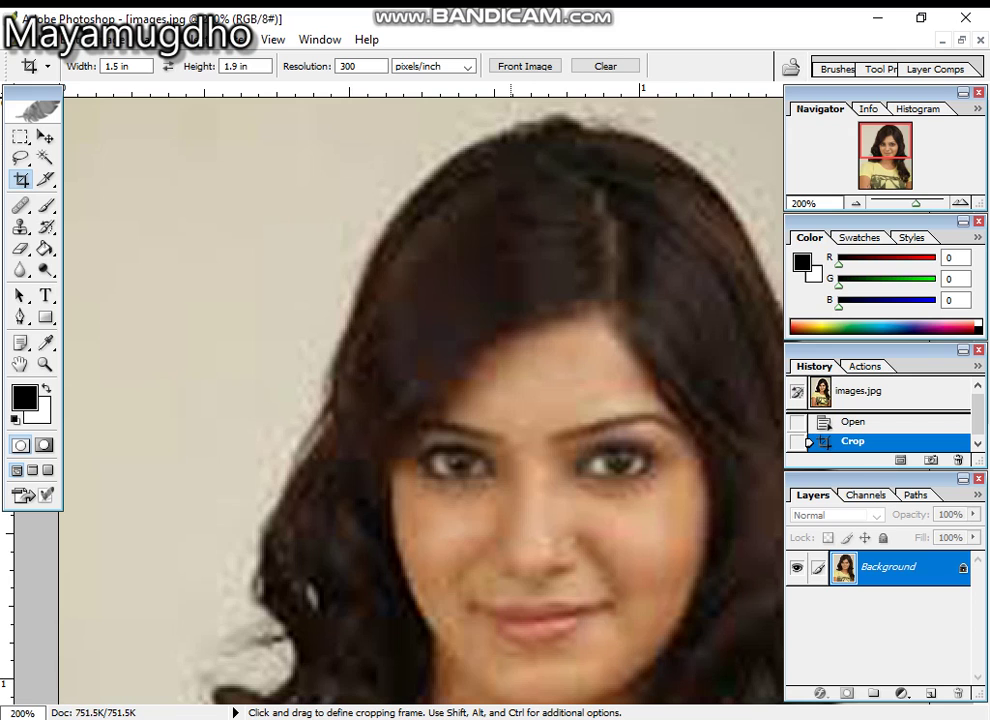
Apply the Auto Color adjustment to the cropped photo.
key("ctrl+minus")
key("ctrl+minus")
key("ctrl+minus")
key("ctrl+minus")
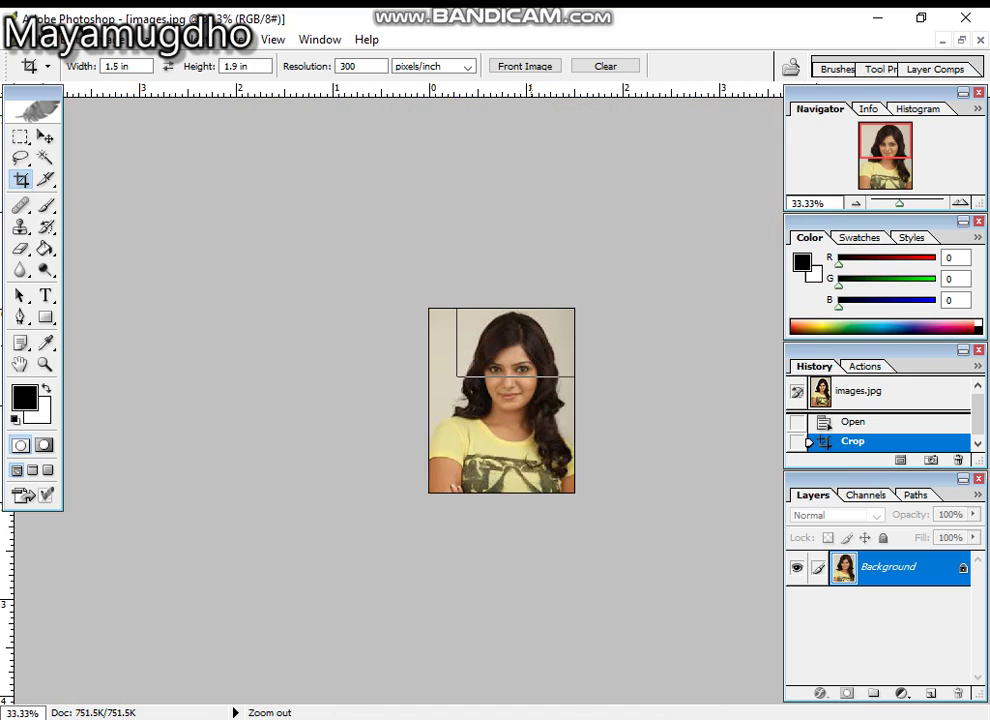
key("ctrl+minus")
key("ctrl+plus")
key("ctrl+plus")
key("ctrl+plus")
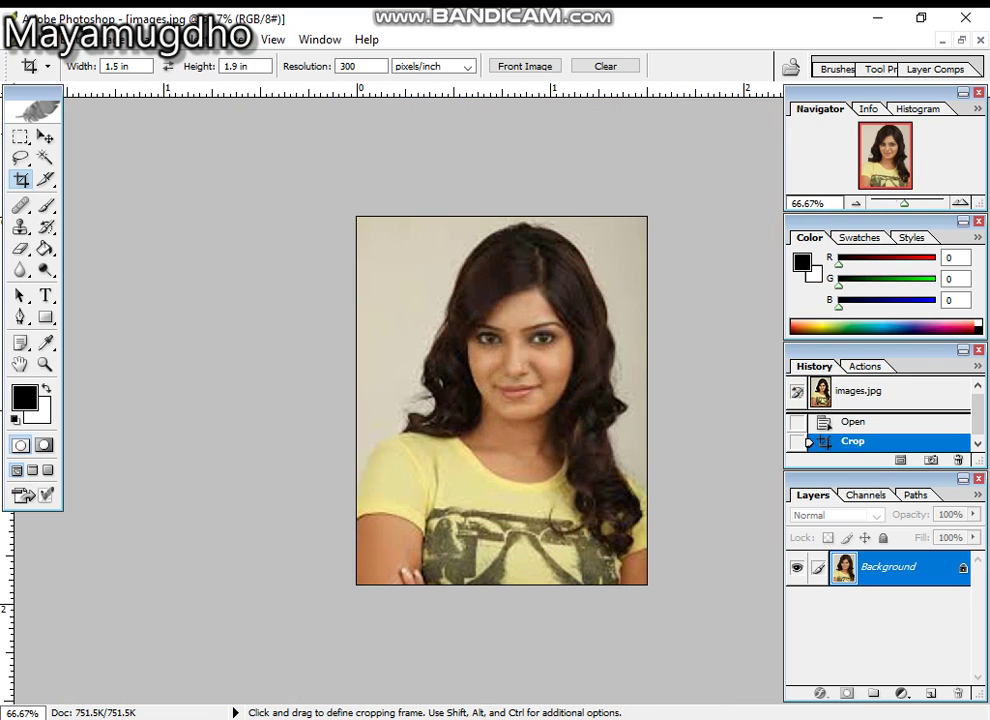
left_click(152, 39)
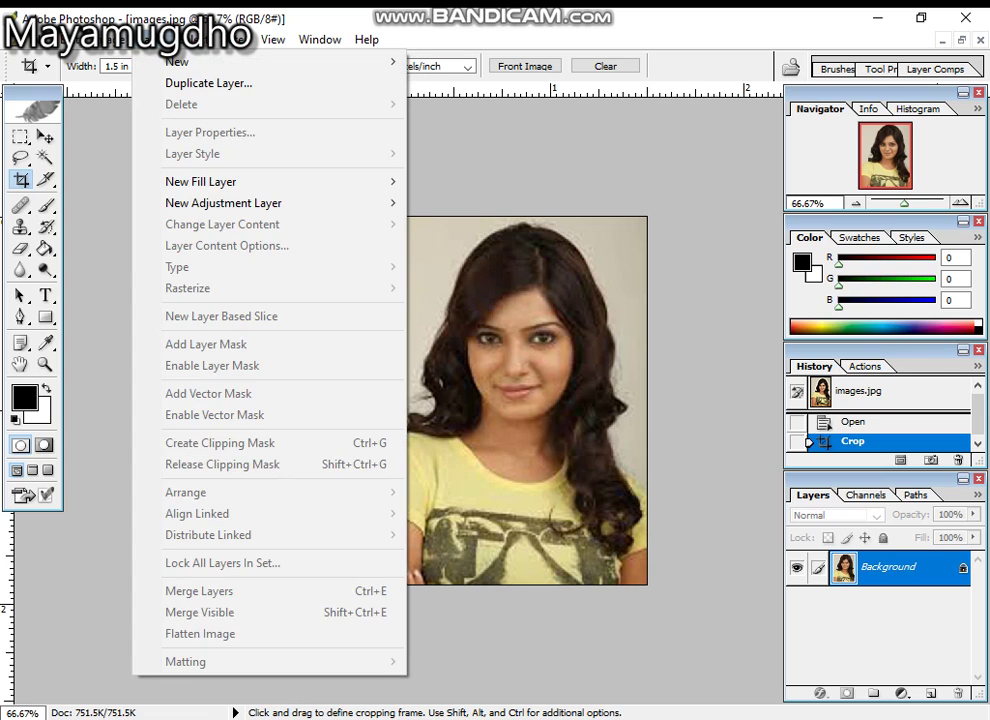
mouse_move(152, 89)
left_click(320, 153)
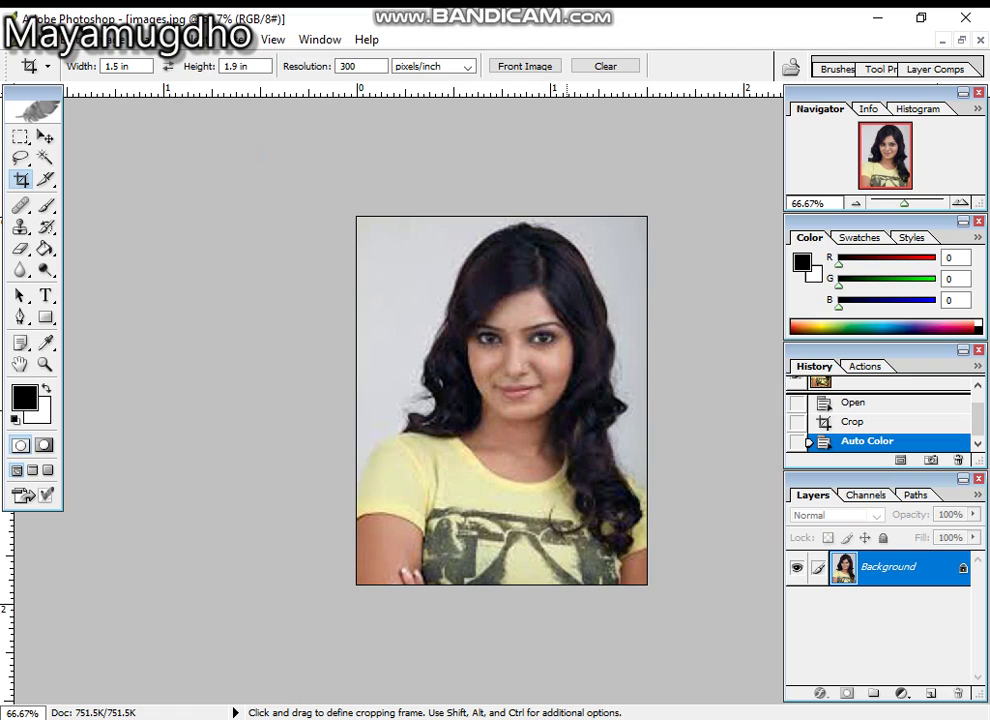
Adjust the photo's brightness to +14 and contrast to +9.
left_click(105, 39)
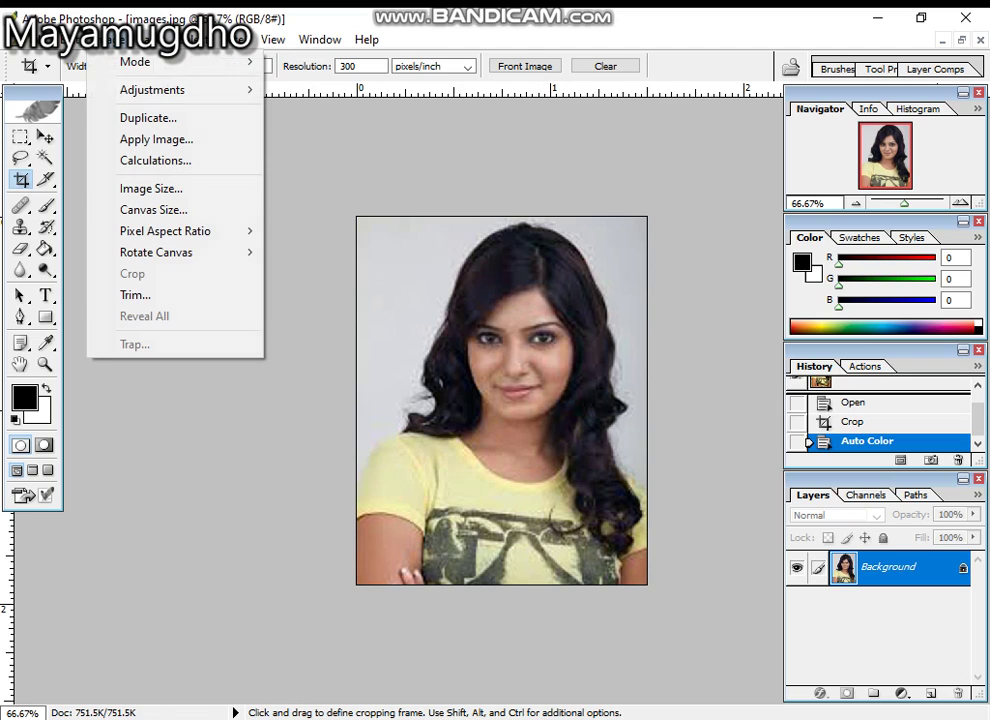
mouse_move(152, 89)
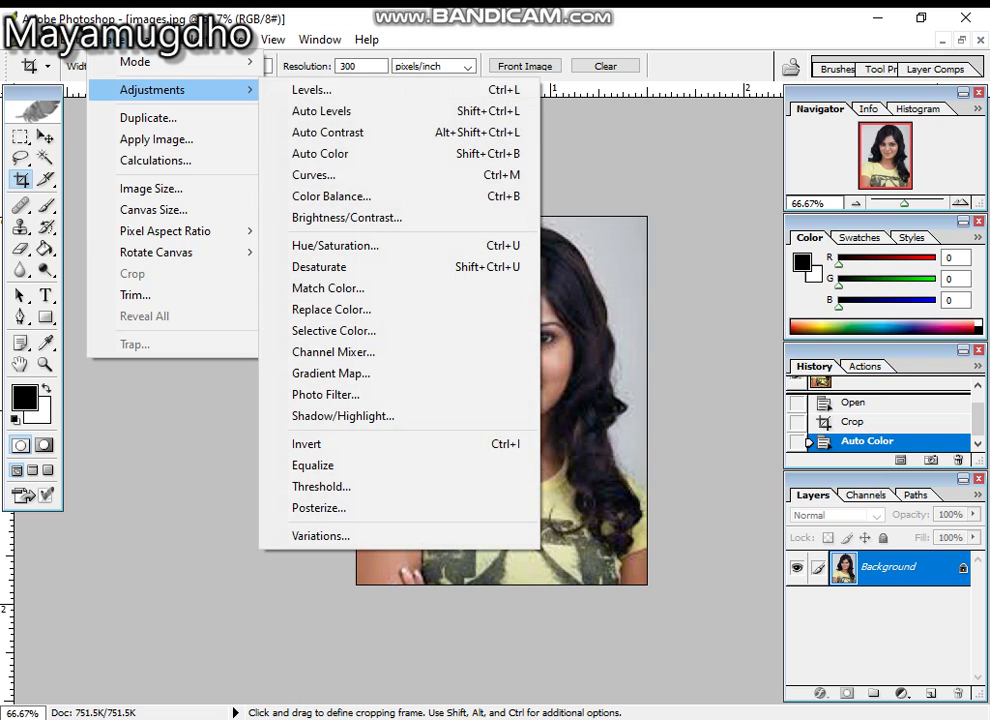
left_click(346, 217)
left_click_drag(508, 320, 782, 145)
left_click_drag(723, 192, 737, 192)
left_click_drag(722, 241, 731, 241)
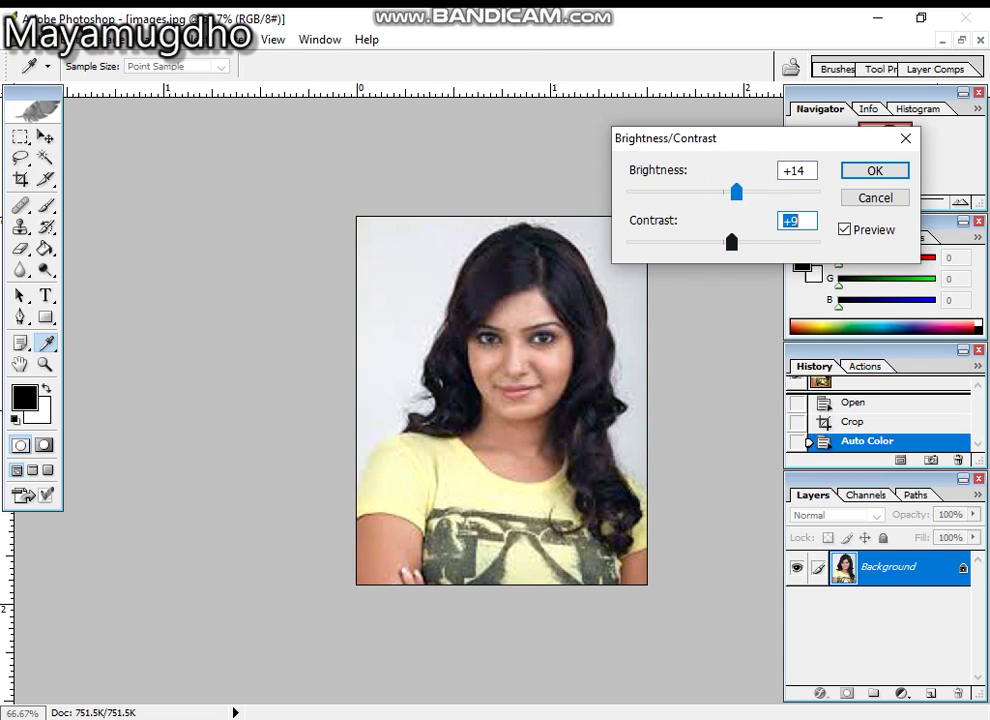
key("Return")
key("c")
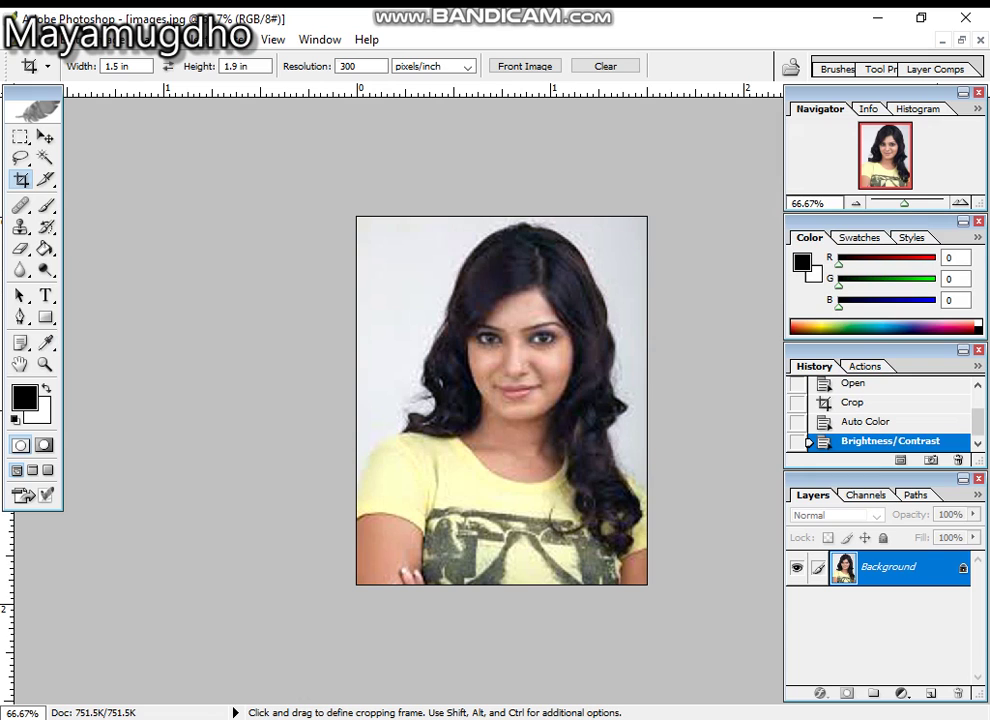
Adjust the photo's midtone color balance to color levels +15, +8 and +6.
left_click(152, 40)
mouse_move(108, 40)
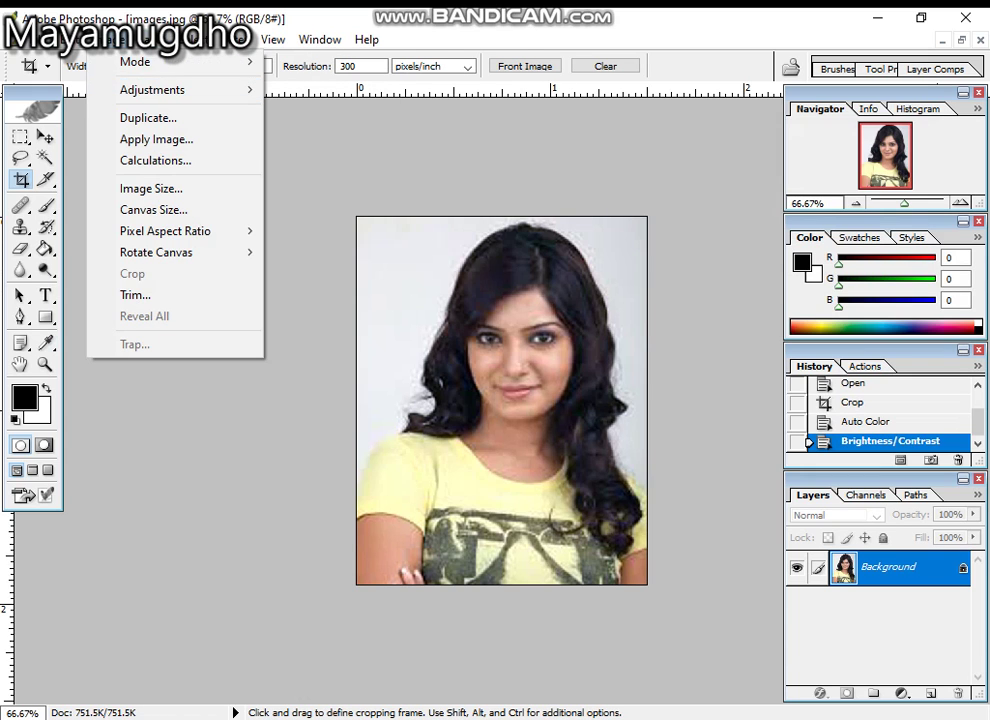
mouse_move(152, 89)
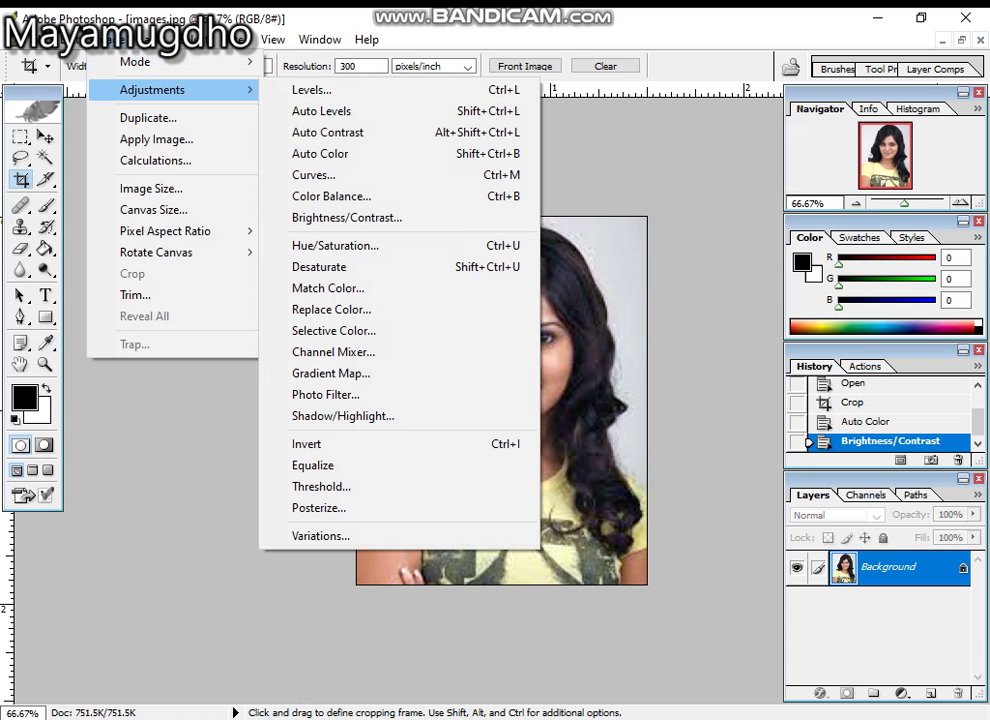
left_click(330, 196)
left_click_drag(556, 262, 853, 91)
left_click_drag(758, 172, 765, 222)
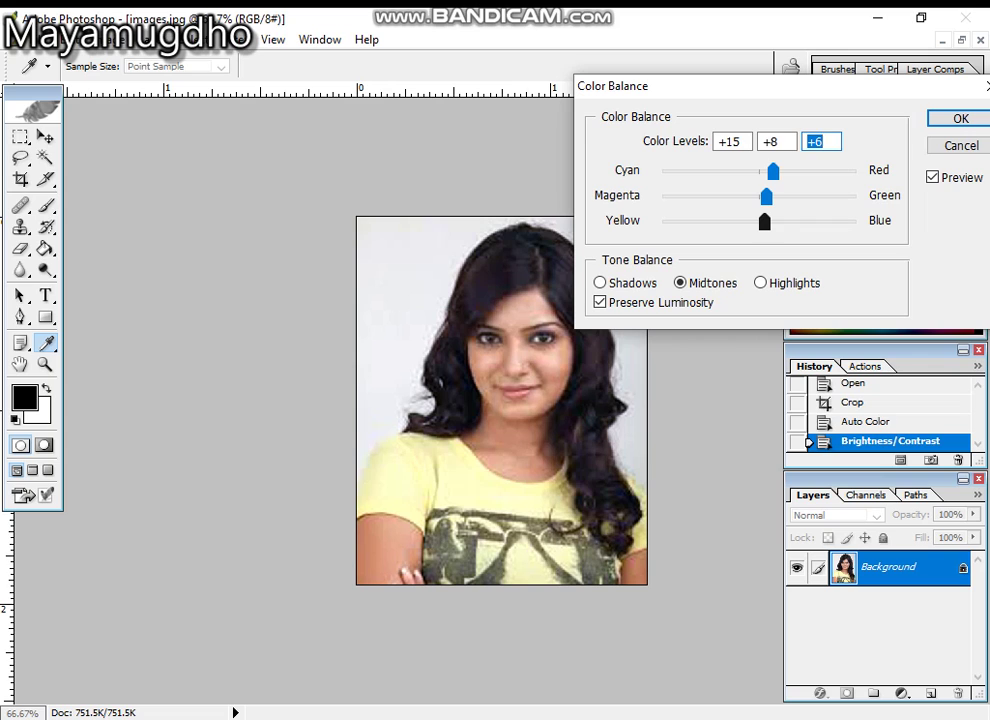
key("Return")
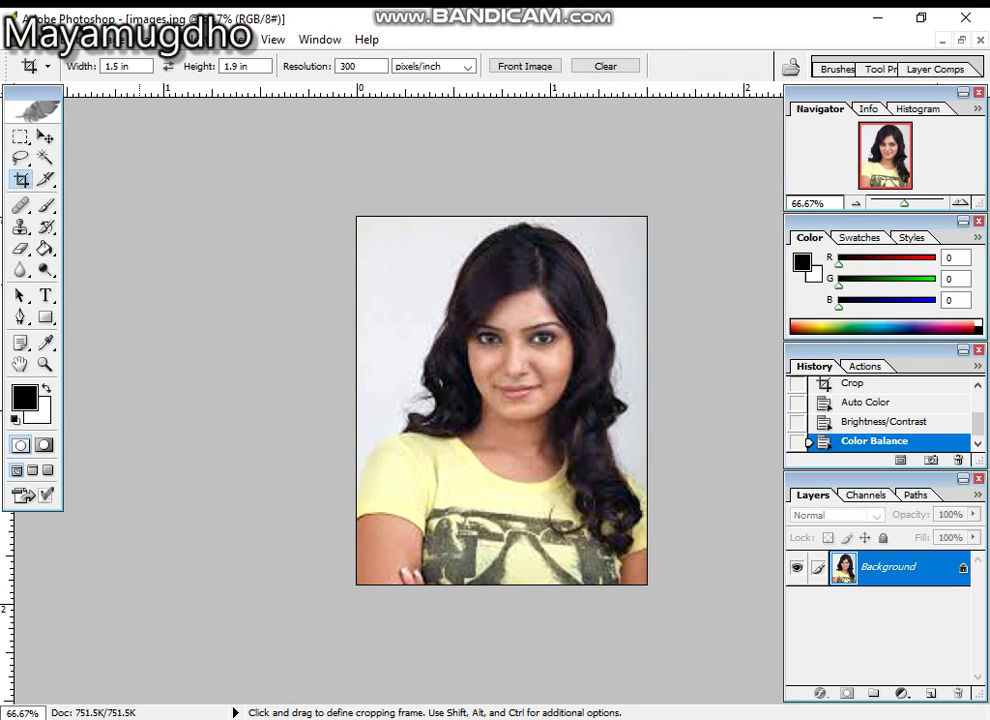
Set both the foreground and background colors to the light blue swatch 00AEEF.
key("ctrl+plus")
key("ctrl+minus")
left_click(860, 238)
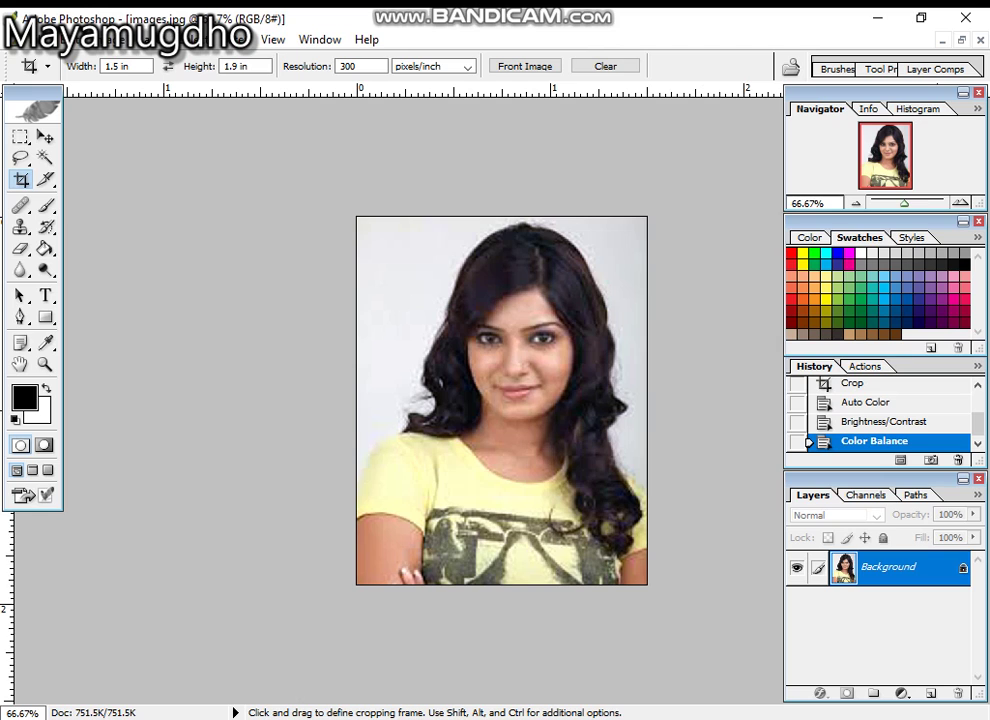
left_click(884, 299)
left_click(43, 416)
left_click(884, 299)
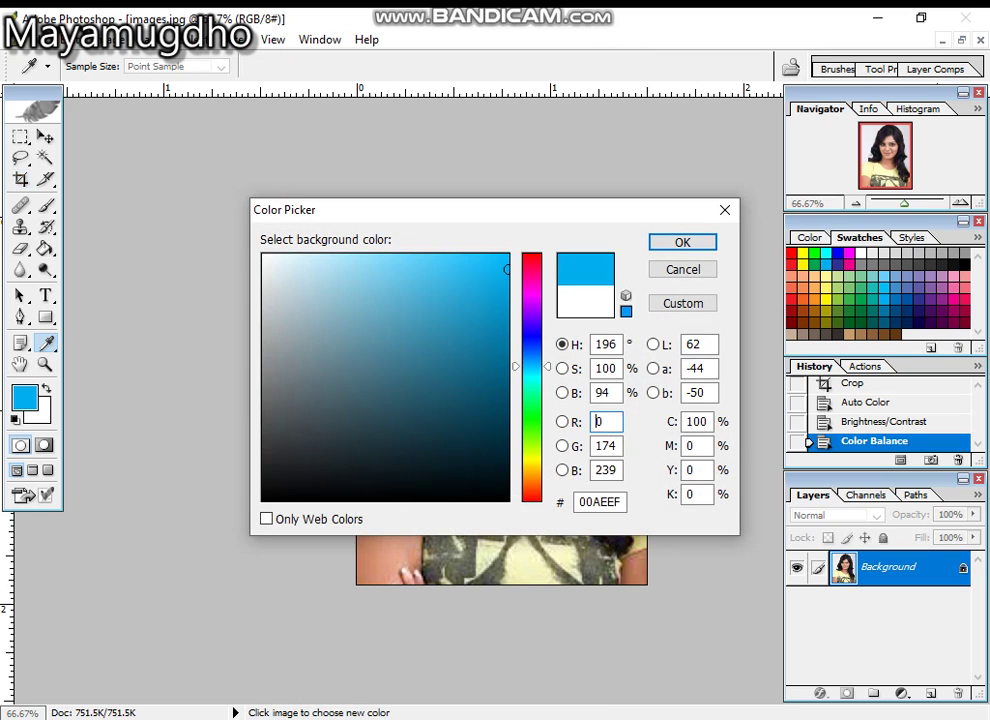
key("Return")
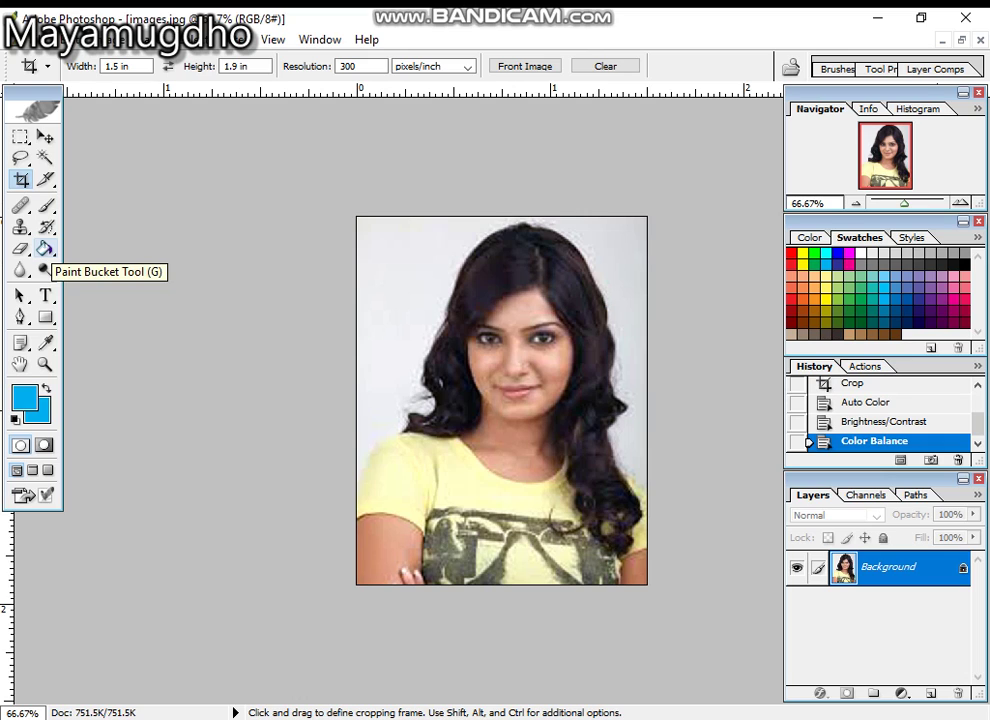
Try filling the photo's pale backdrop with the blue foreground color using the Paint Bucket, and undo the fill.
left_click(44, 250)
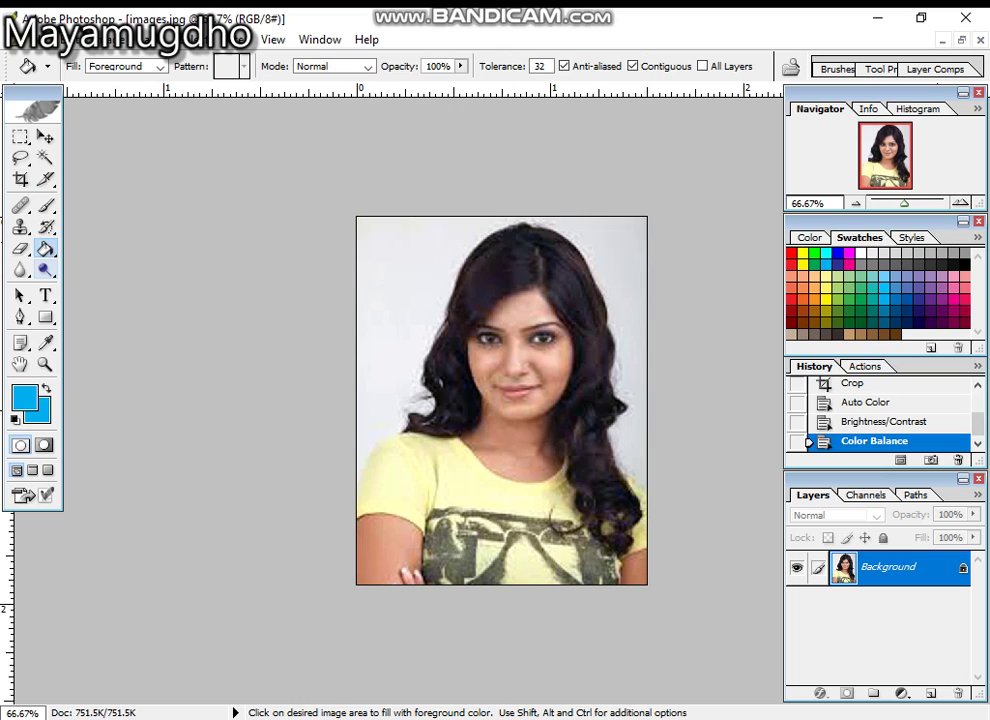
left_click(402, 290)
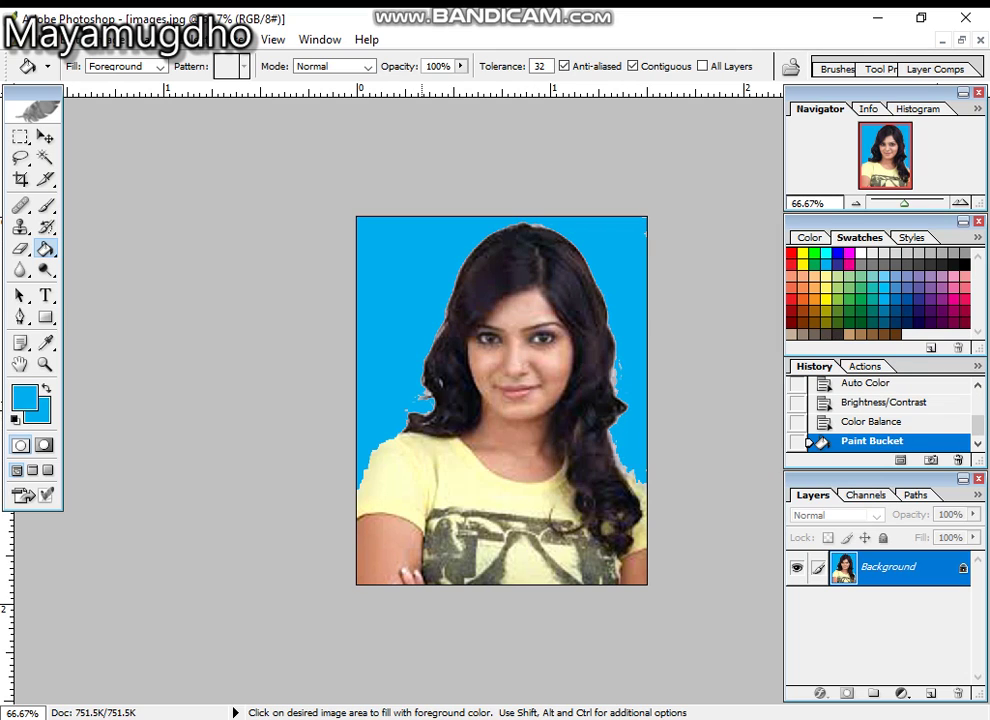
key("ctrl+alt")
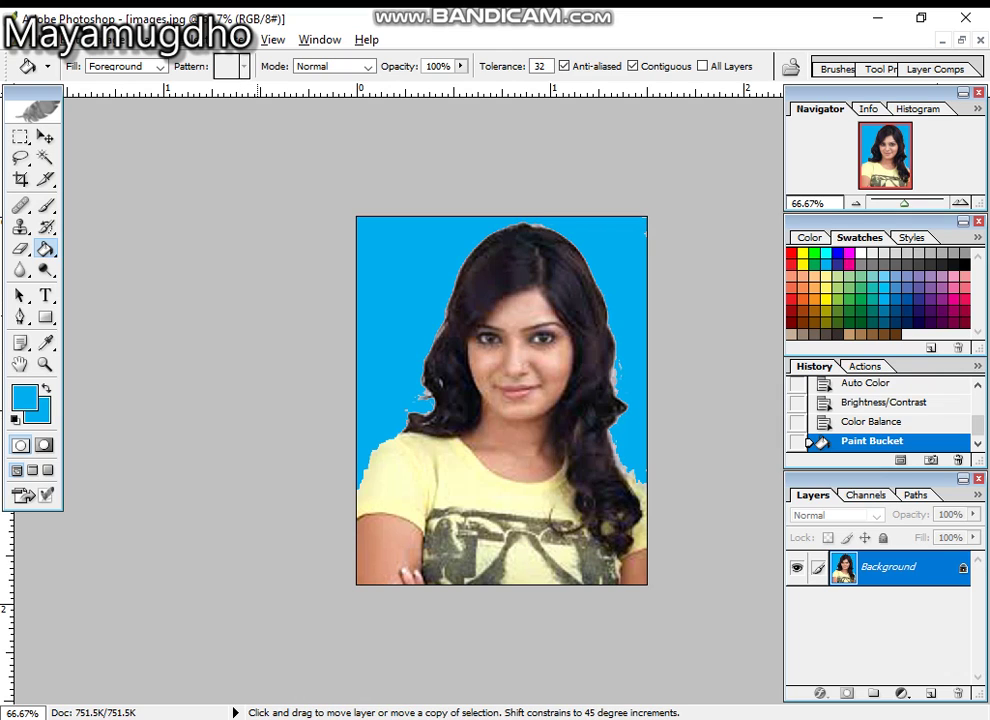
key("ctrl+alt+z")
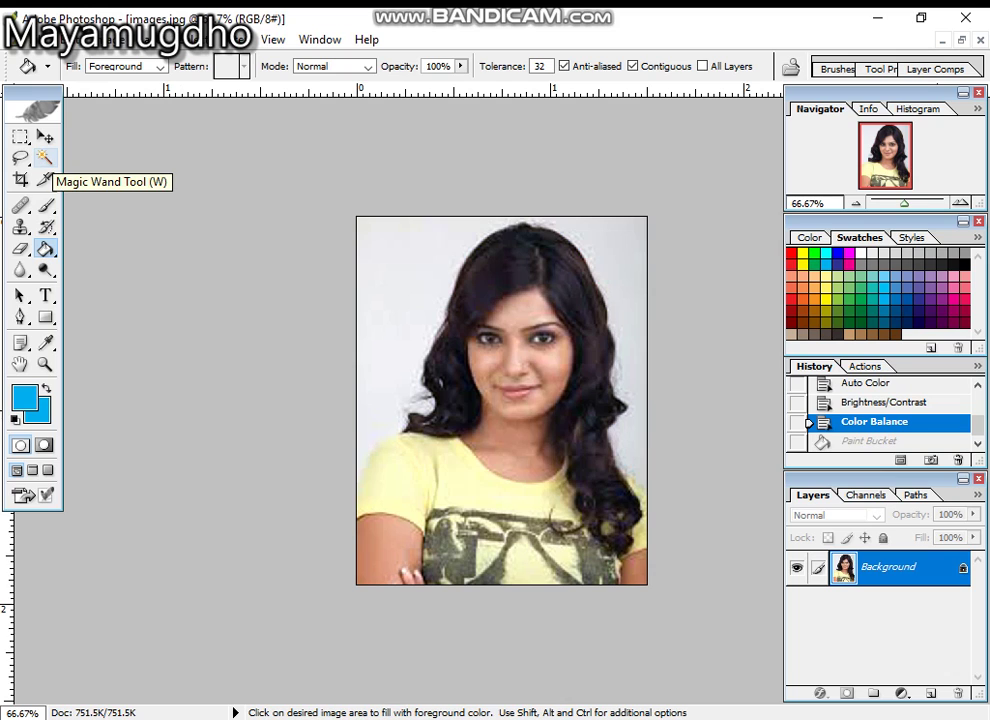
Select the pale backdrop with the Magic Wand at tolerance 32, adding the remaining areas beside the hair and shoulders.
left_click(45, 157)
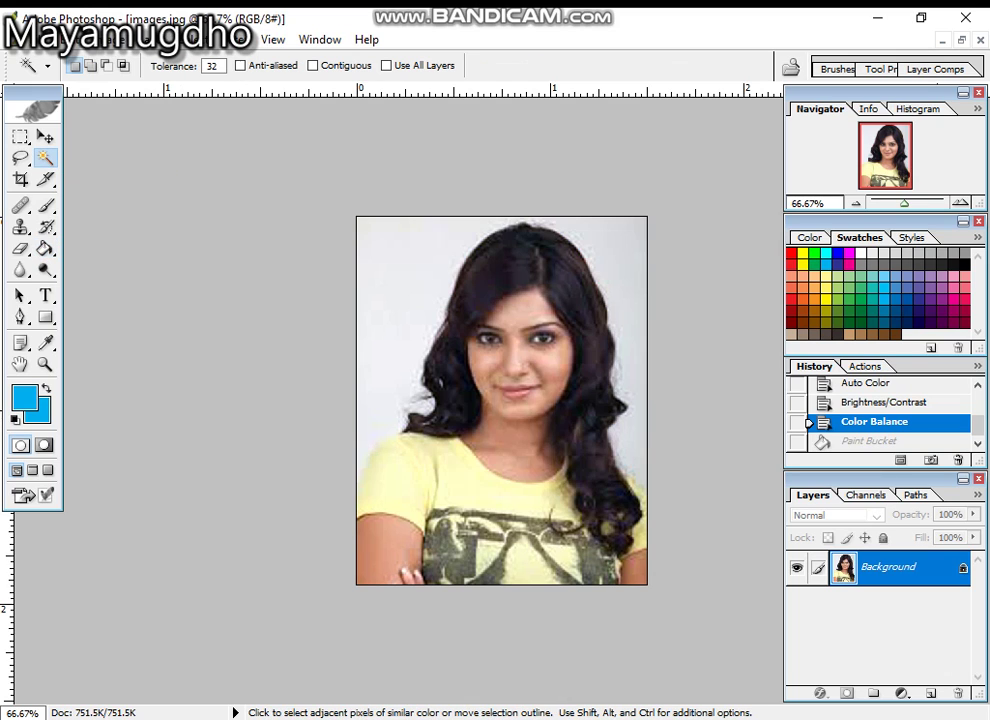
left_click(630, 330)
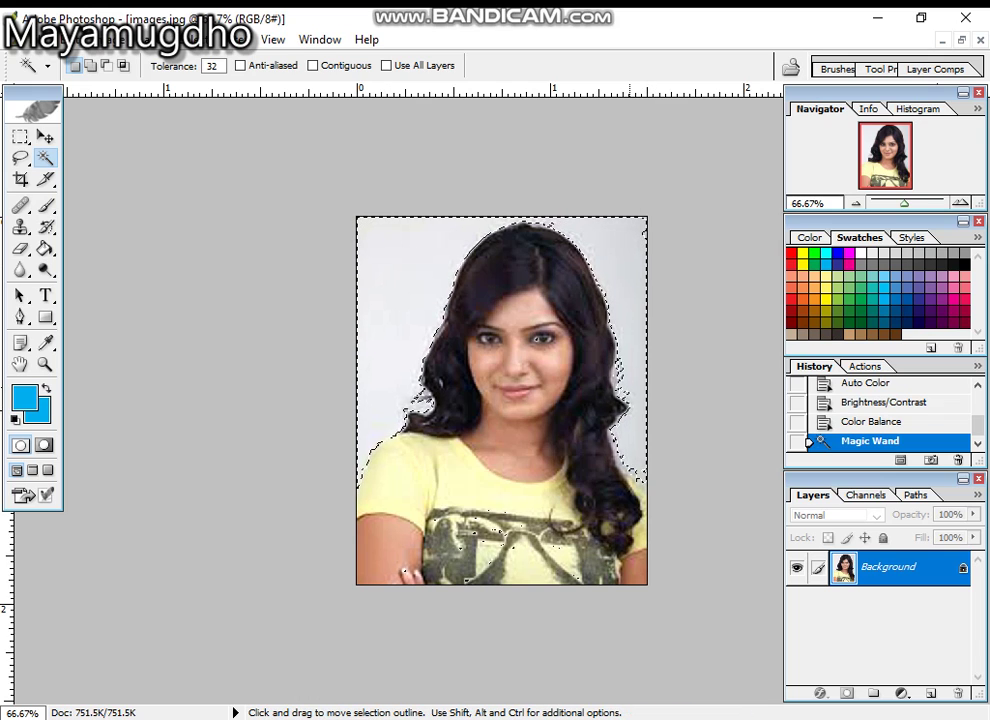
key("shift")
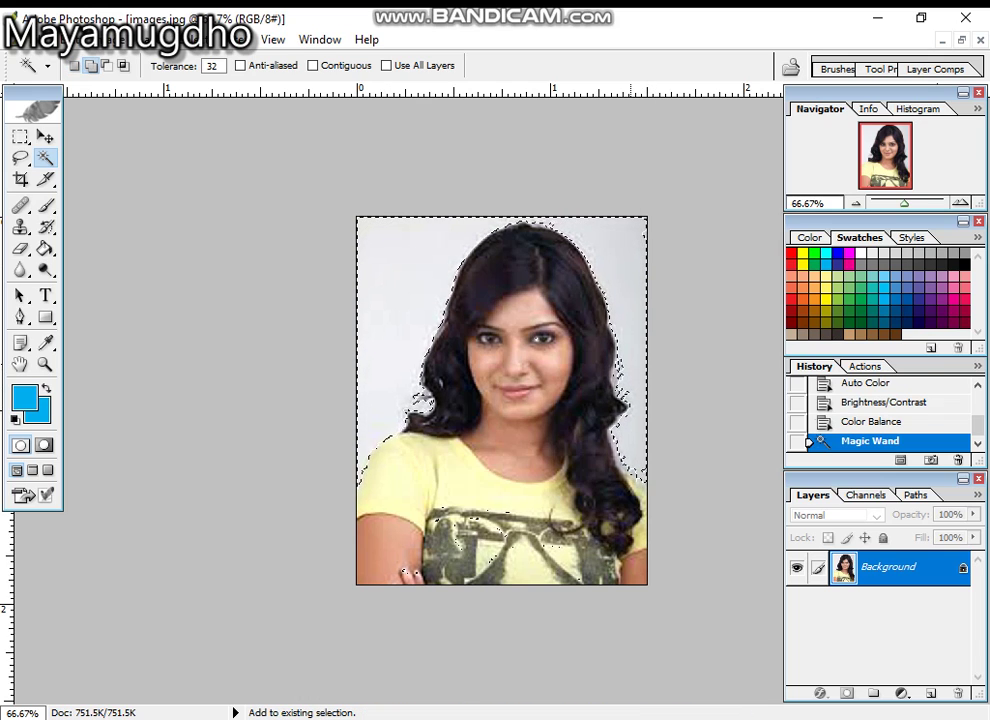
left_click(631, 466, "shift")
left_click(640, 476, "shift")
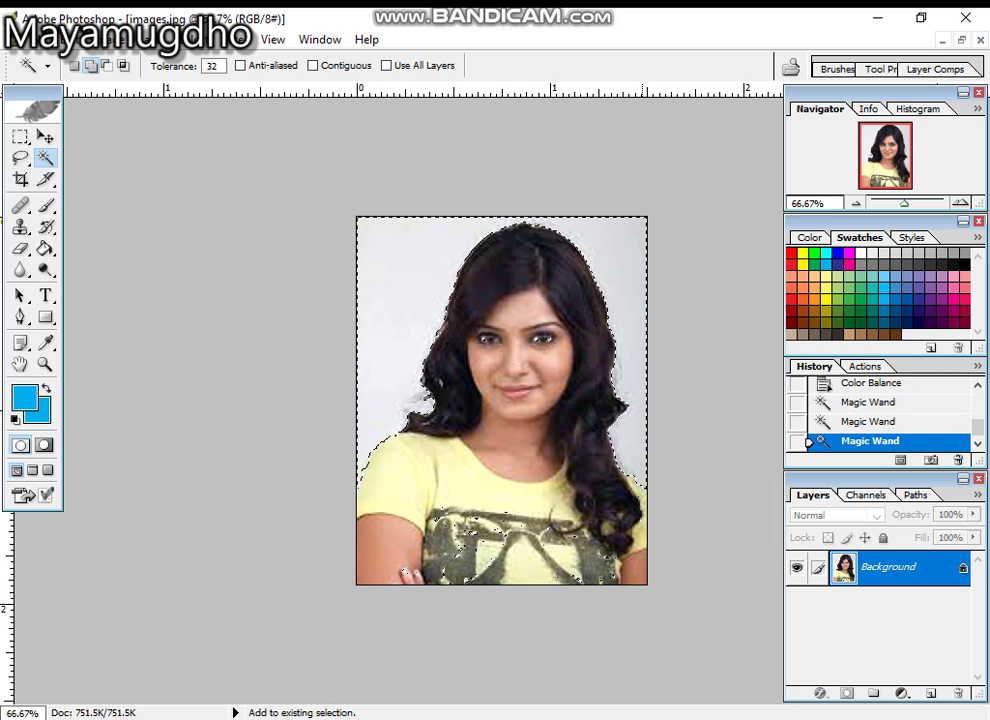
left_click(396, 433, "shift")
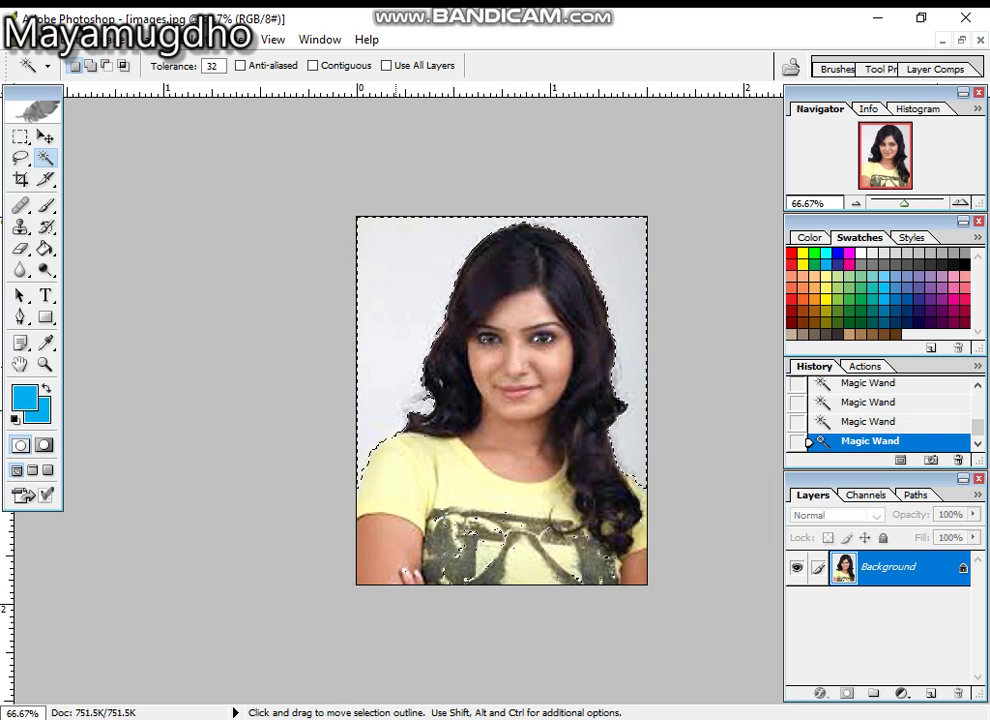
Try clearing the Magic Wand selection to the blue background color, undo the clear, and drop the selection.
key("Delete")
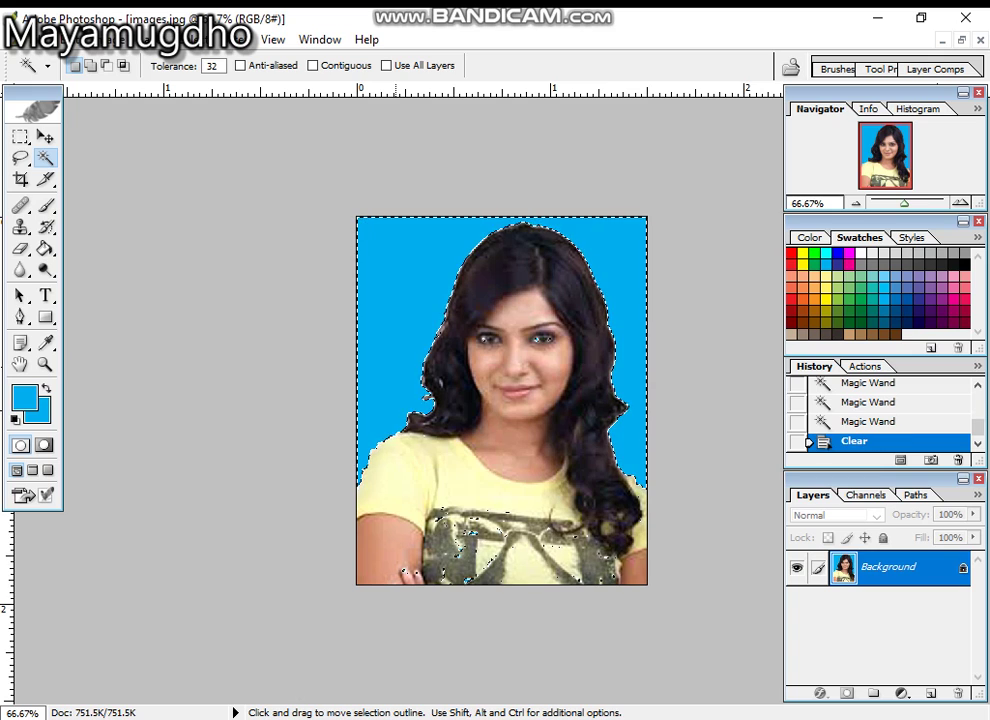
key("ctrl+d")
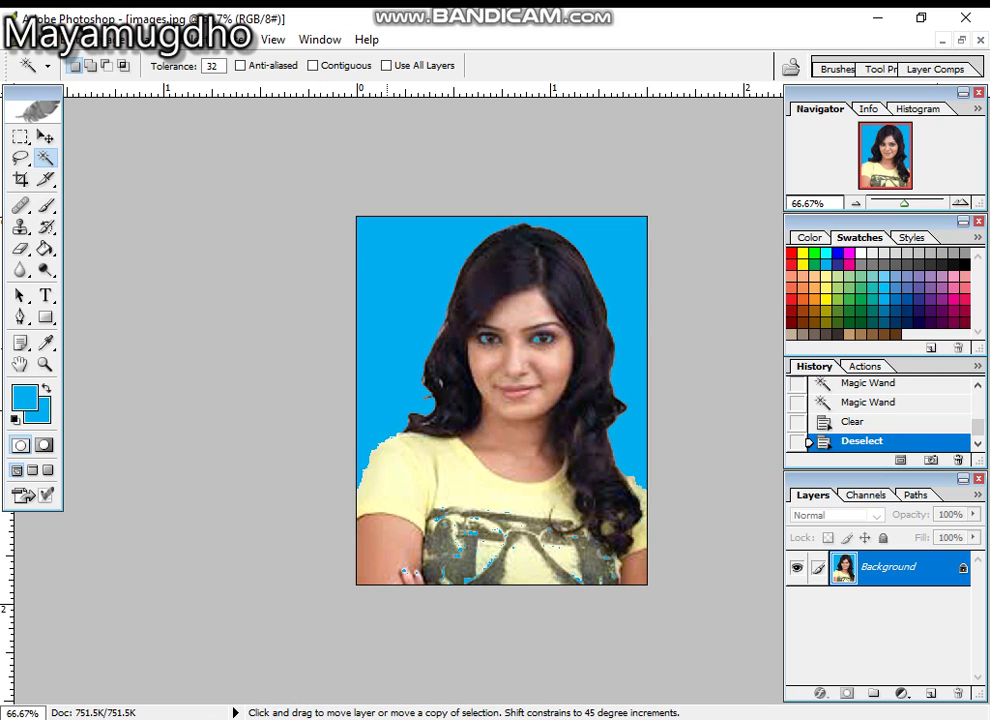
key("ctrl+alt+z")
key("ctrl+alt+z")
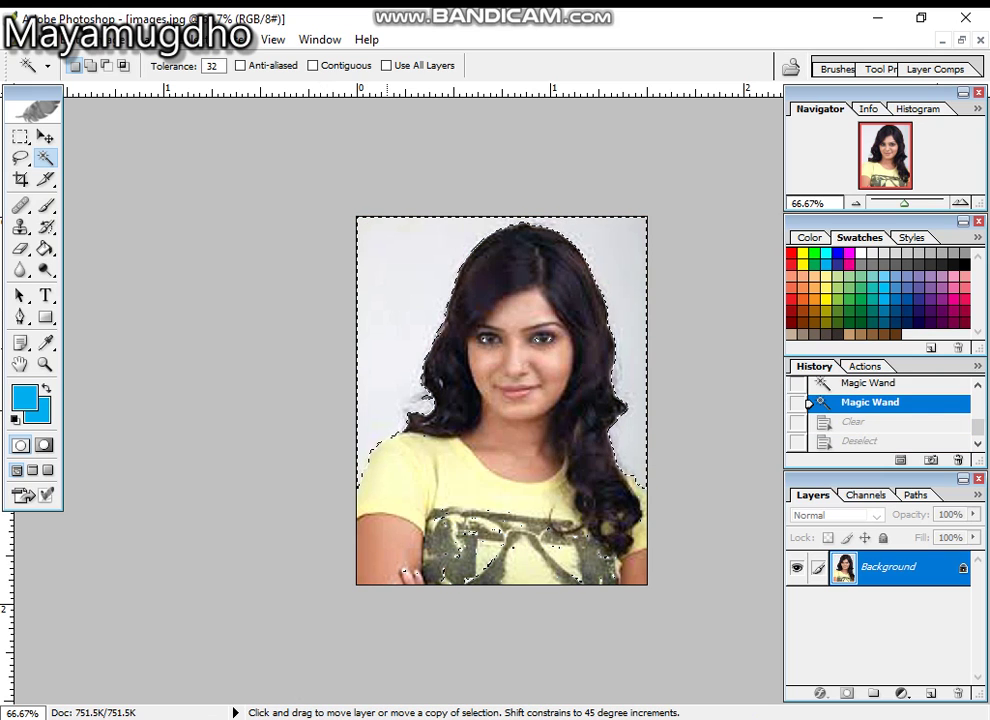
key("ctrl+d")
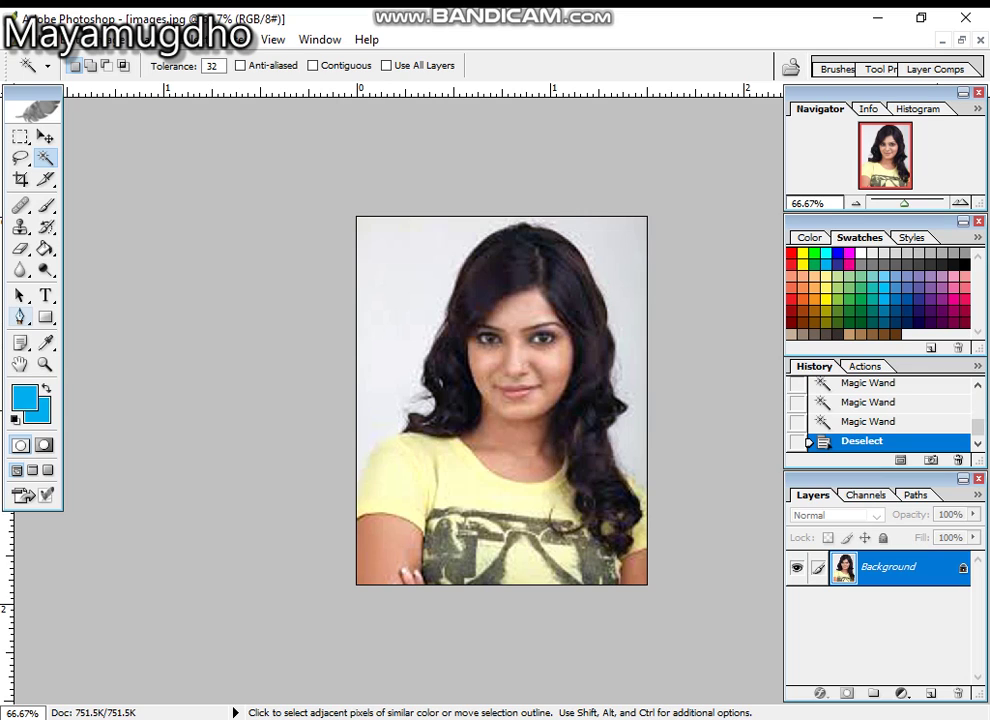
Start a Pen tool work path in Paths mode, from outside the photo's left edge to the outer edge of the left shoulder.
left_click(20, 317)
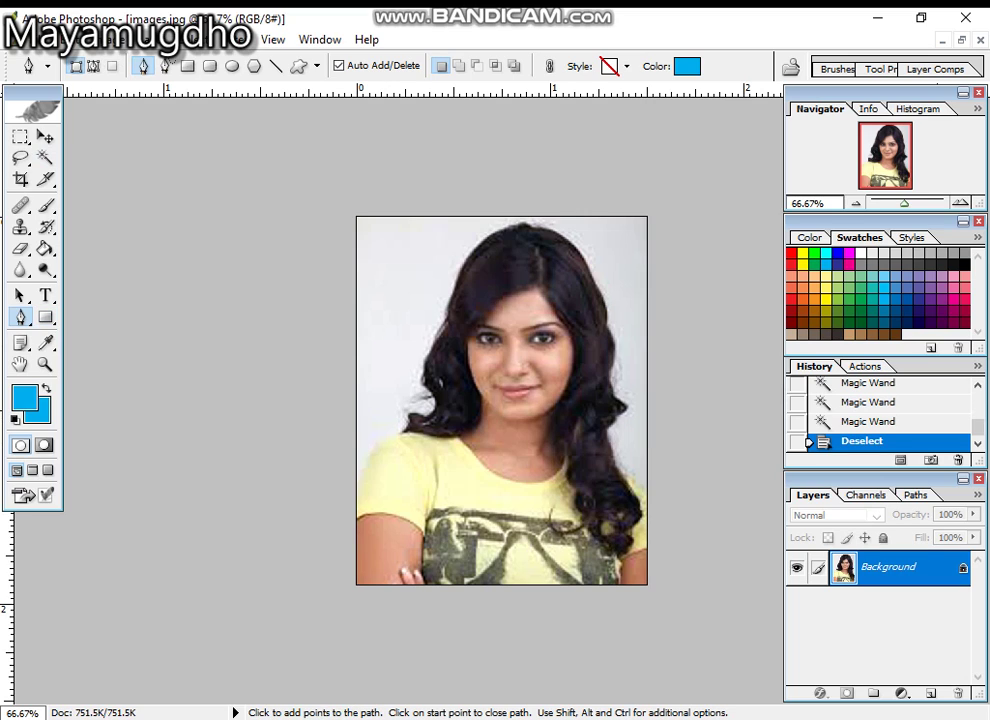
left_click(93, 66)
left_click(317, 66)
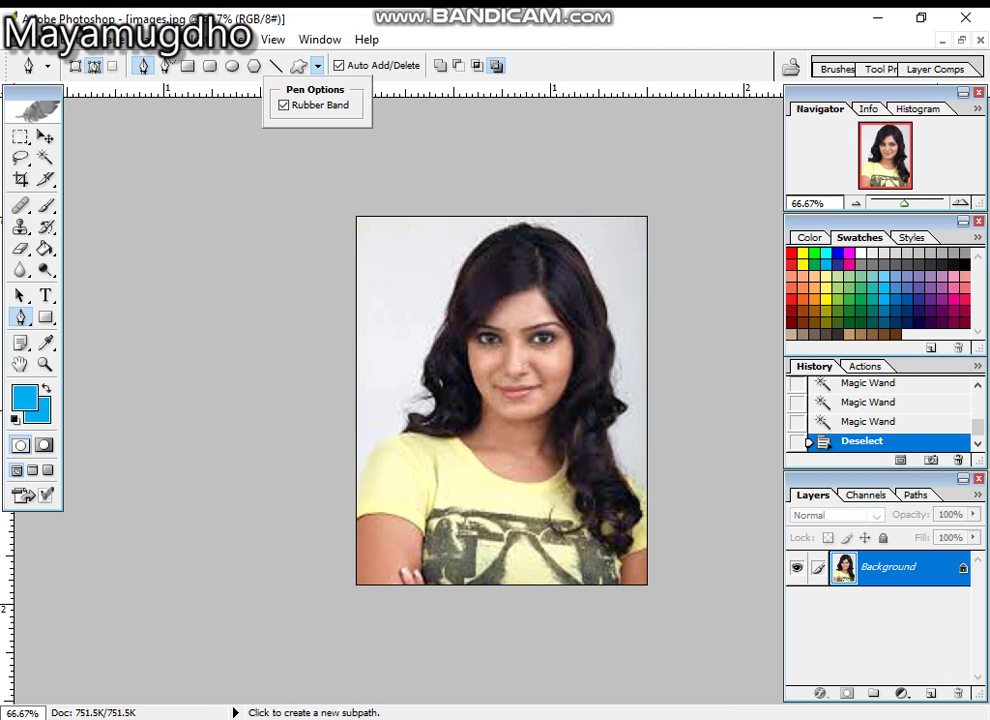
left_click(270, 420)
left_click(278, 470)
left_click(308, 514)
left_click(336, 503)
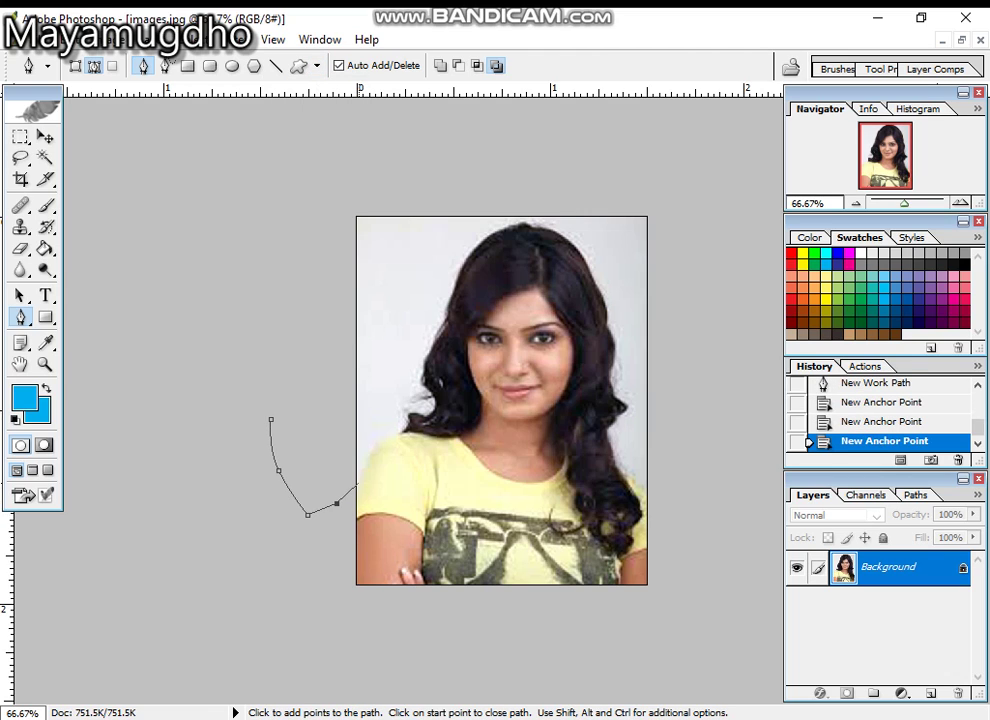
left_click(361, 479)
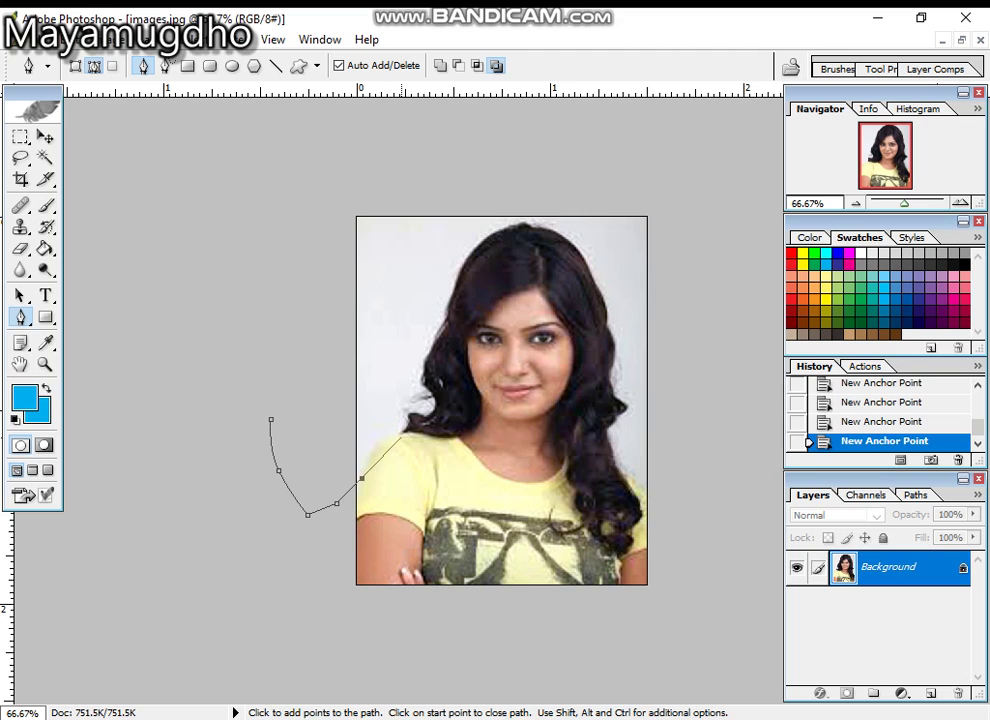
Continue the path in a curve over the left shoulder and around the tips of the hair resting on it.
left_click_drag(402, 436, 437, 438)
left_click(402, 436)
left_click(410, 424)
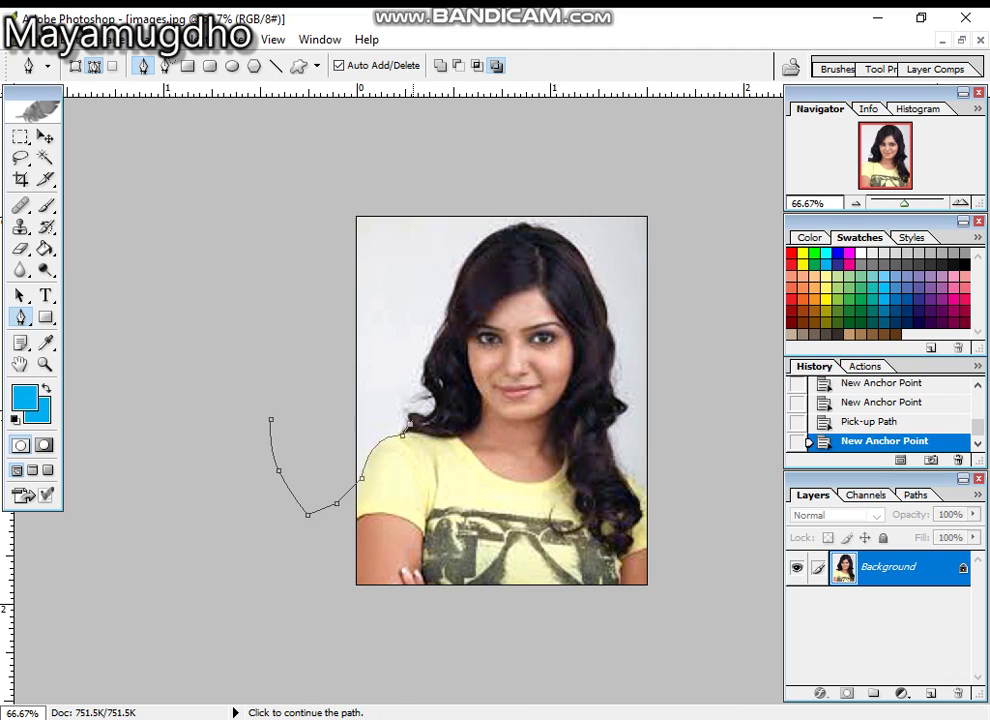
left_click(416, 415)
left_click(429, 415)
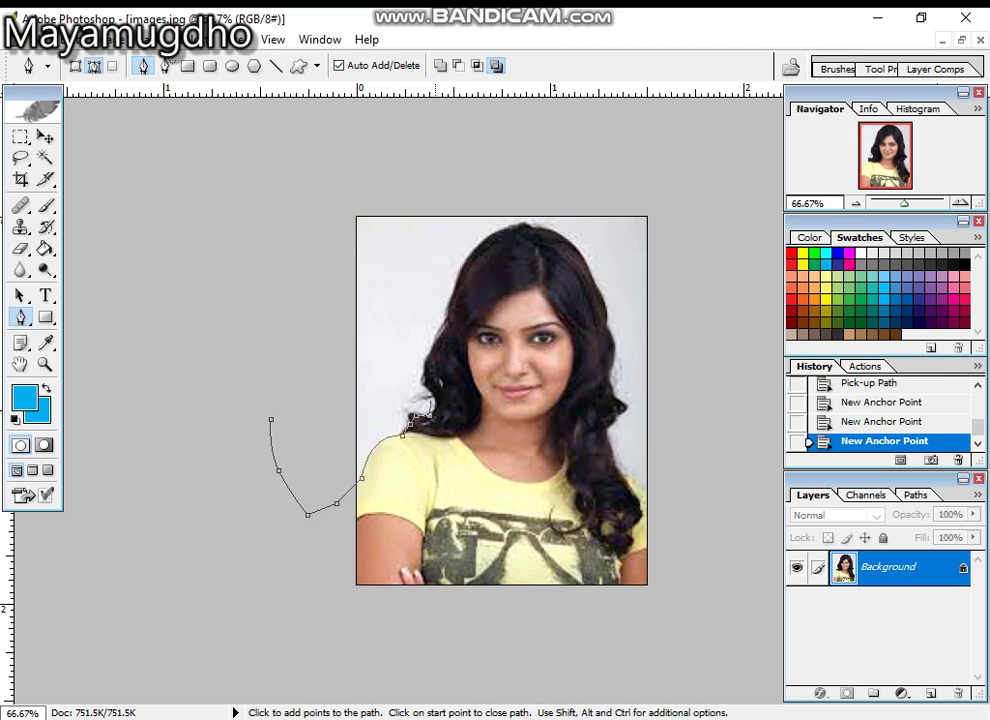
Extend the path up the left outline of the hair to the crown of the head with curved segments.
left_click_drag(416, 367, 395, 357)
left_click(422, 382)
mouse_move(446, 328)
left_mouse_down()
mouse_move(455, 318)
mouse_move(448, 326)
left_mouse_up()
left_click(447, 326)
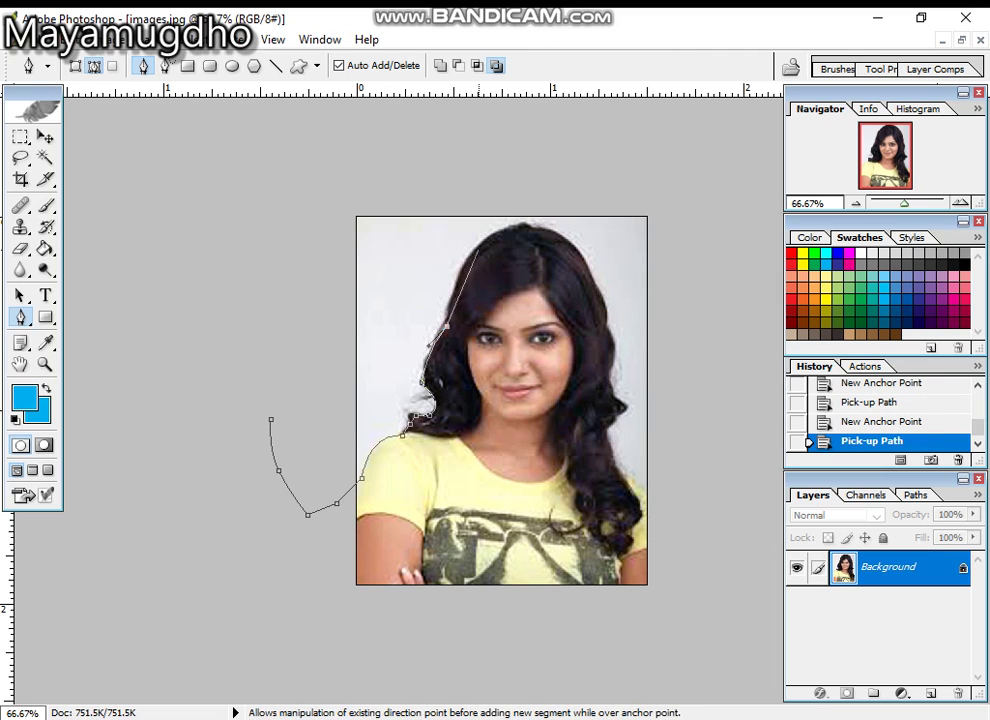
left_click_drag(521, 226, 586, 226)
left_click(521, 226, "alt")
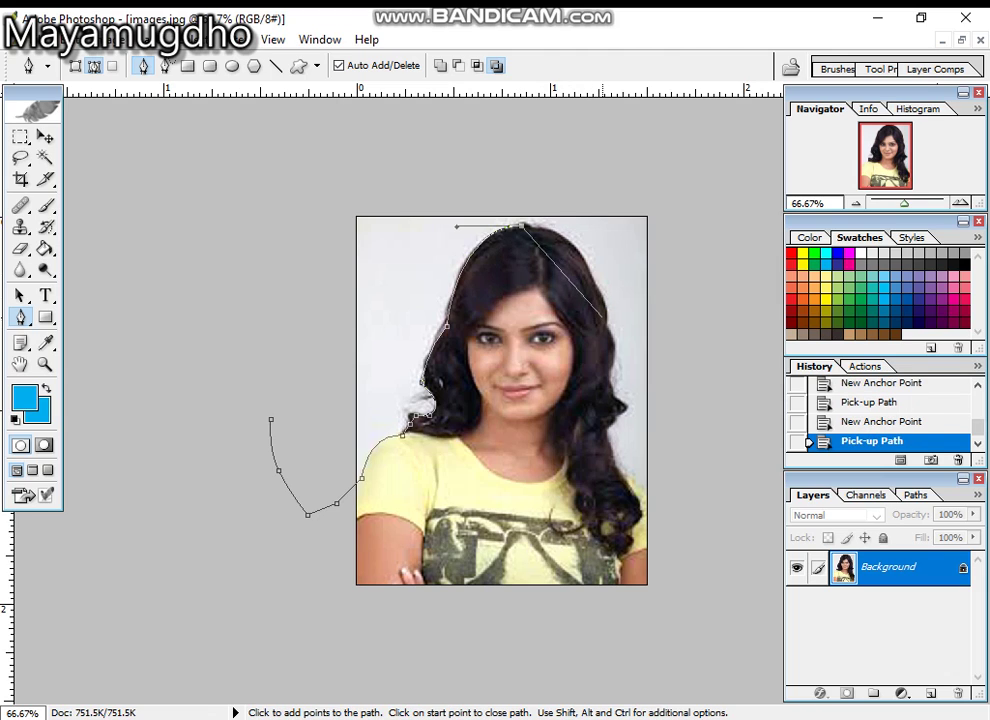
Trace the path from the crown down the right outline of the hair and around the curl above the shoulder.
left_click_drag(607, 318, 627, 412)
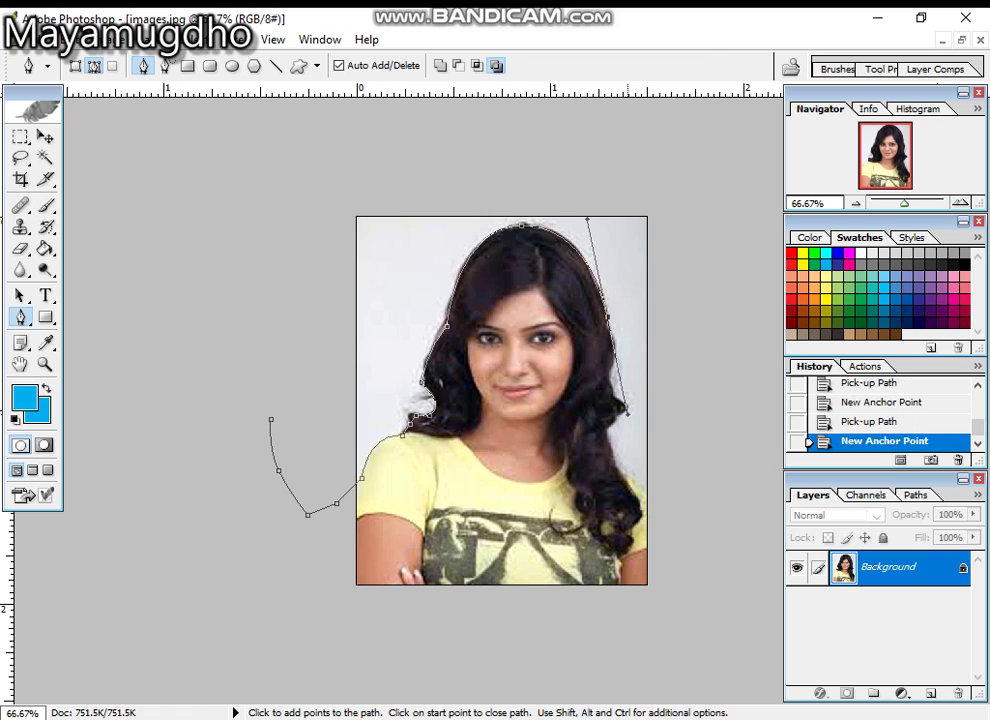
left_click(607, 318, "alt")
left_click_drag(610, 330, 612, 357)
left_click(613, 372)
left_click(621, 388)
left_click(628, 402)
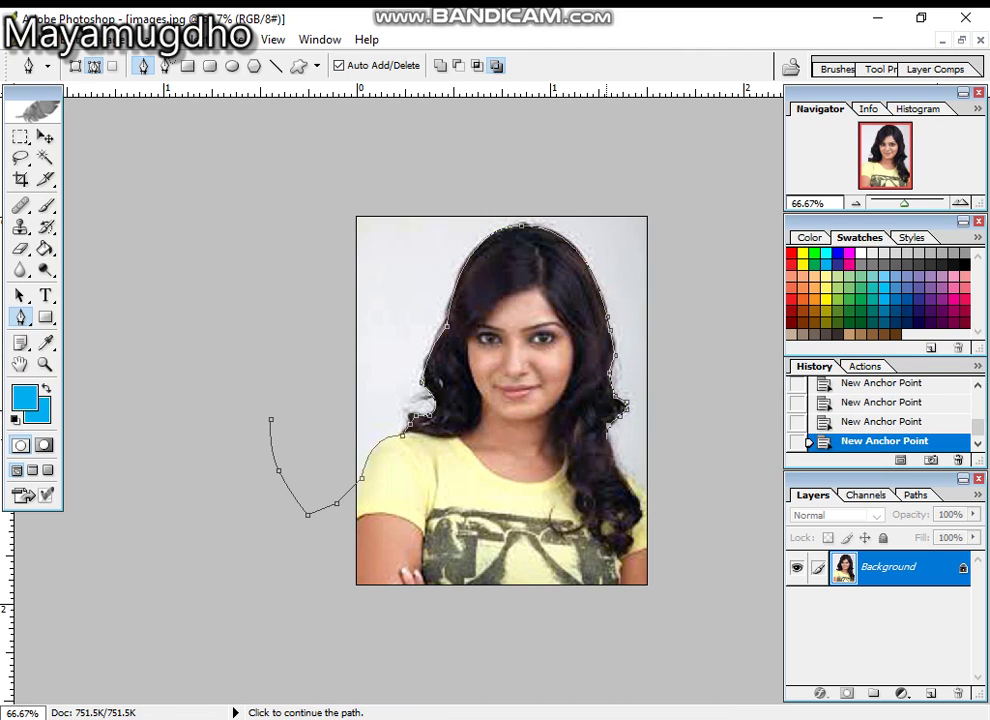
left_click(607, 437)
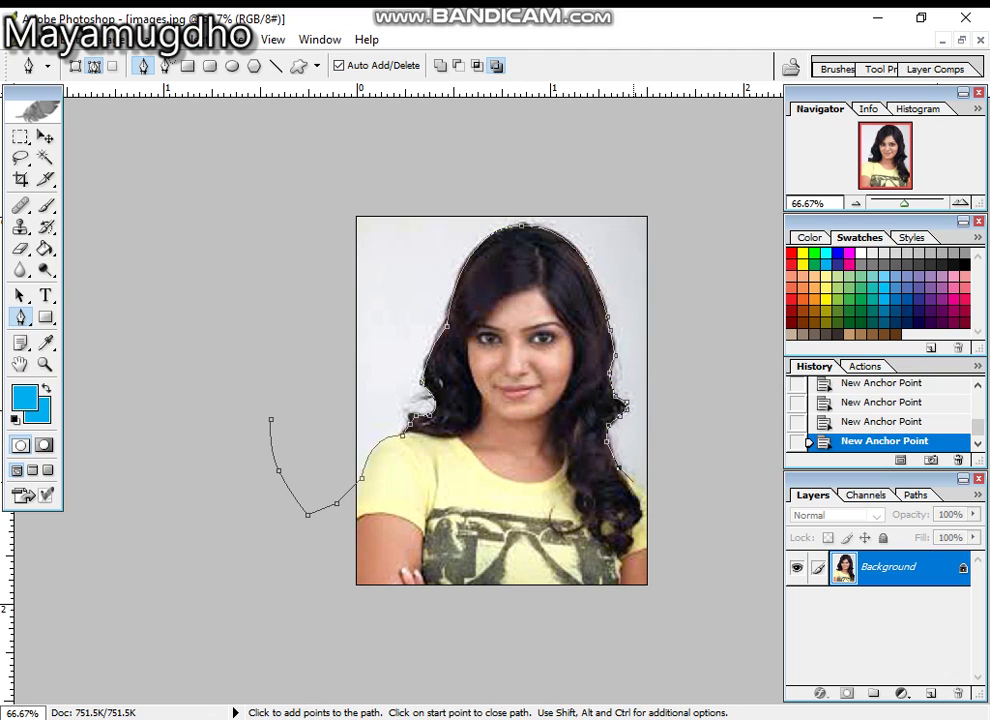
Take the path past the right shoulder, loop it around outside the photo, and close it at its starting point.
left_click(651, 494)
left_click(718, 417)
left_click(711, 272)
left_click(683, 196)
left_click(507, 164)
left_click(388, 147)
left_click(231, 186)
left_click(213, 346)
left_click(268, 407)
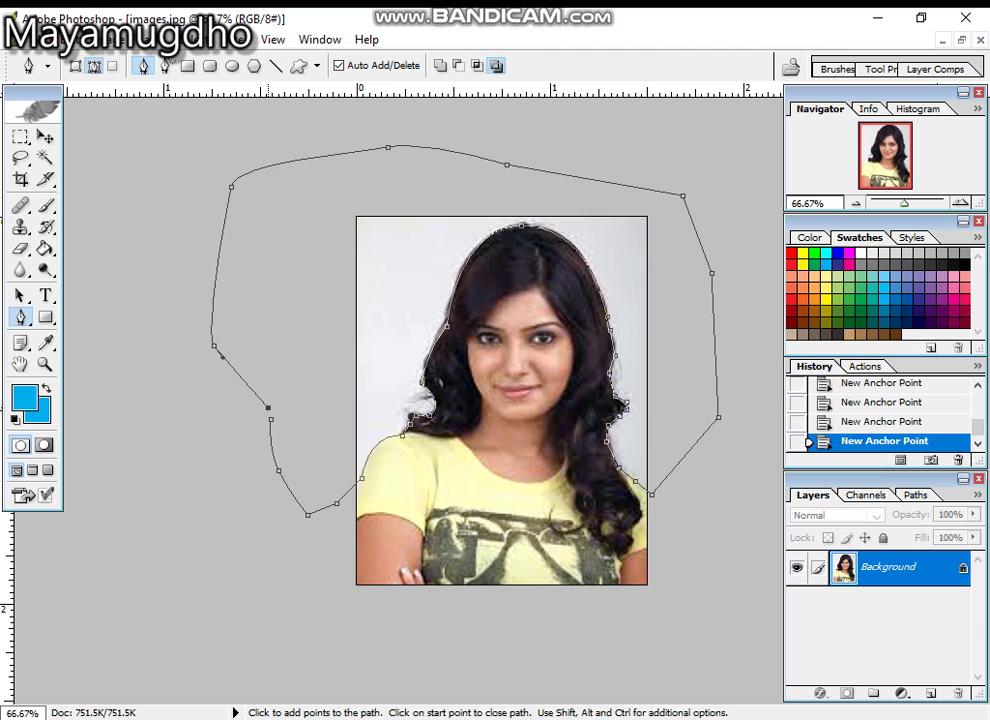
left_click(271, 420)
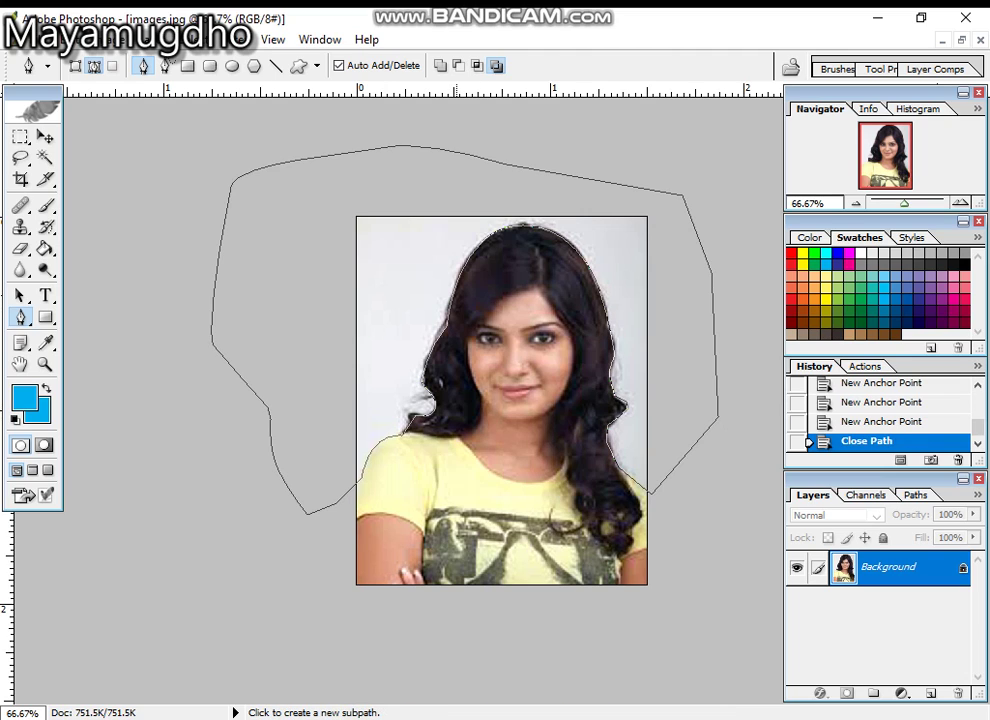
Turn the closed path into a selection, clear the enclosed backdrop to the blue background color, and deselect.
right_click(456, 297)
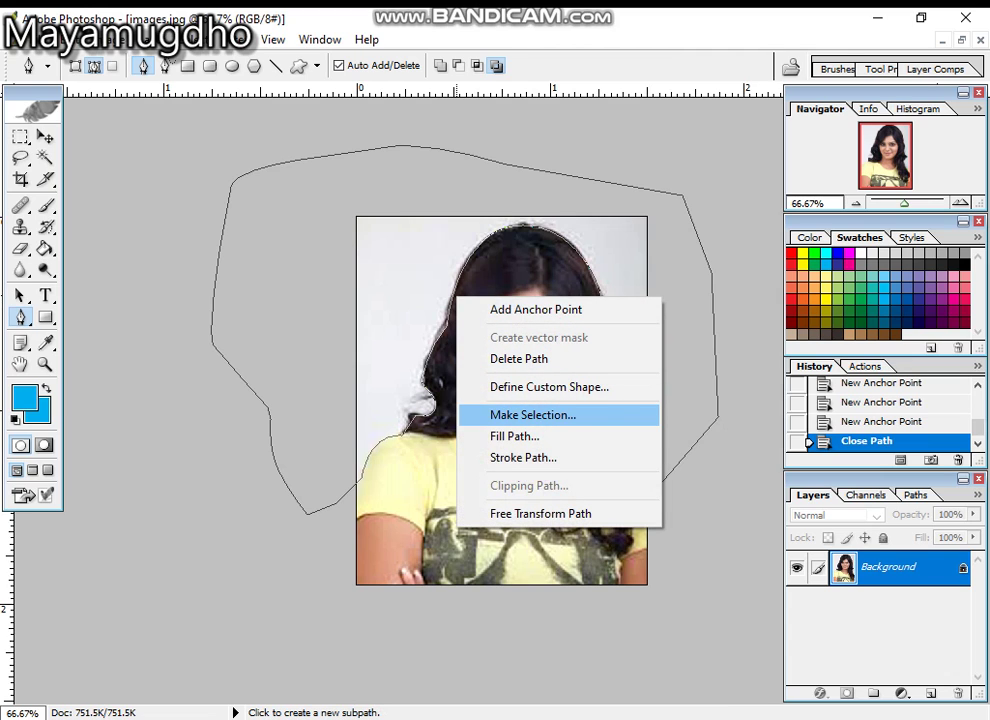
left_click(533, 414)
key("Return")
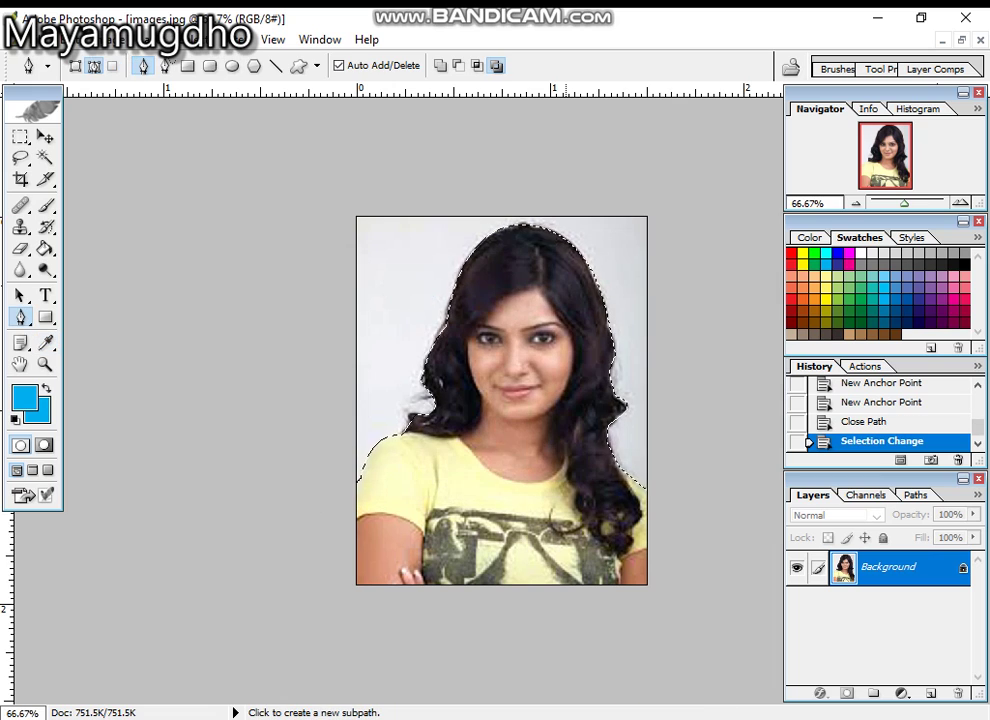
key("Delete")
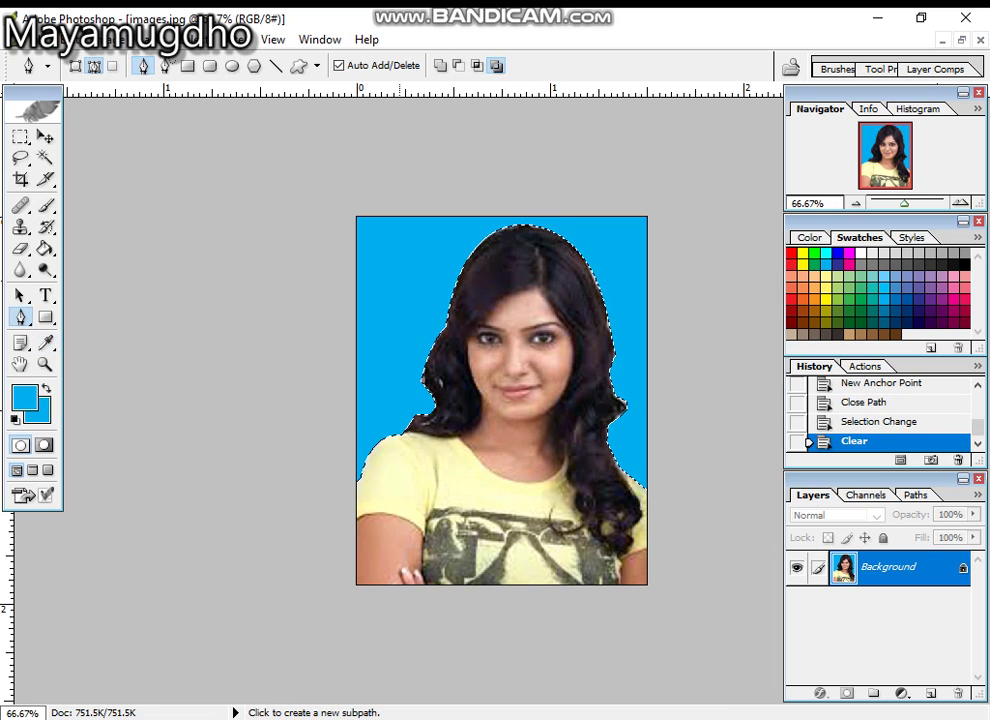
key("m")
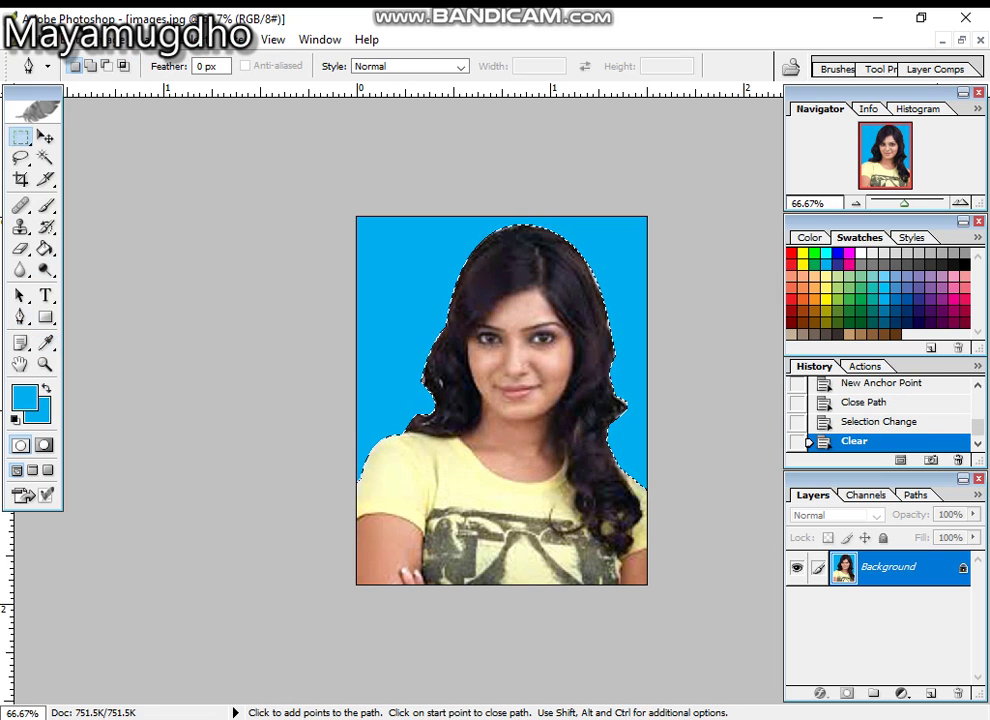
key("ctrl+d")
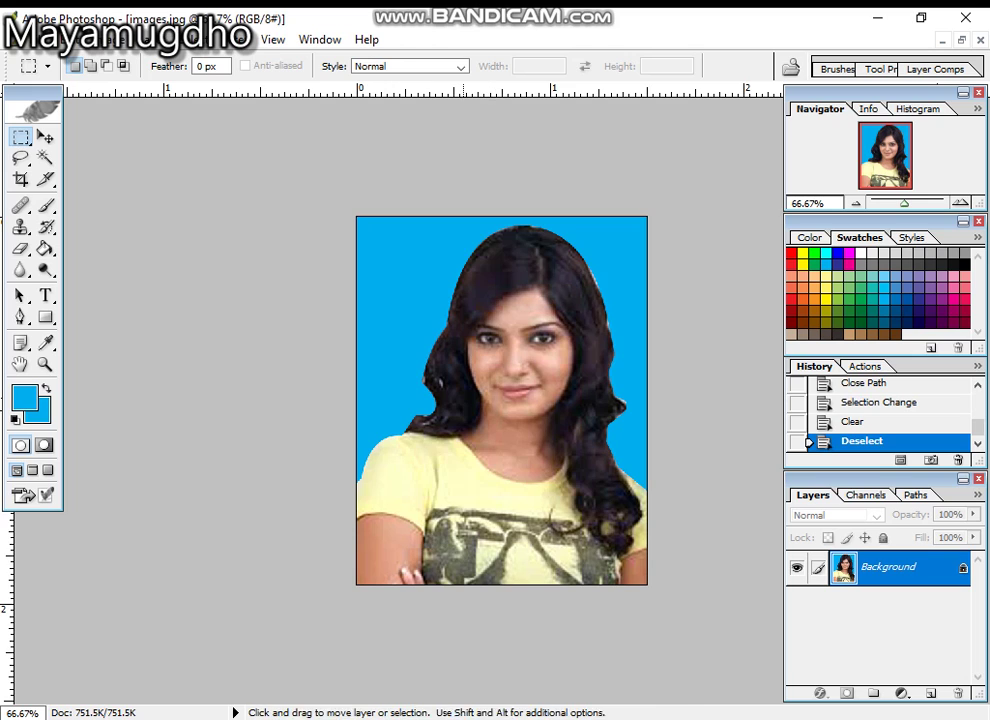
Soften the hair and shoulder edges against the blue backdrop using the Smudge tool at 50% strength with a size 70 brush.
key("ctrl+plus")
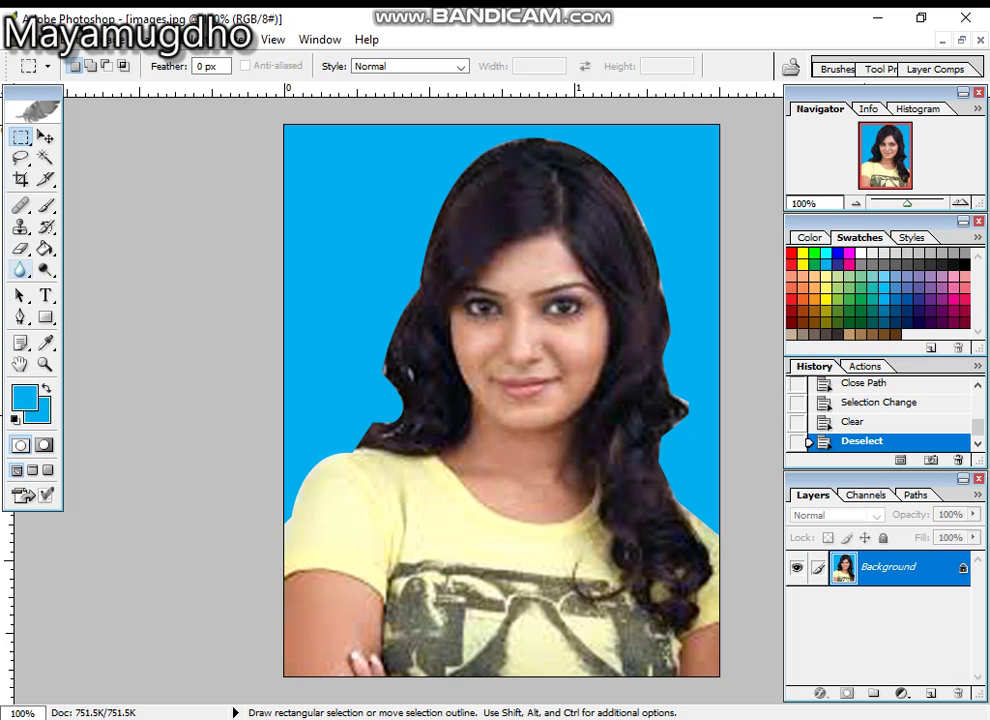
left_click(20, 270)
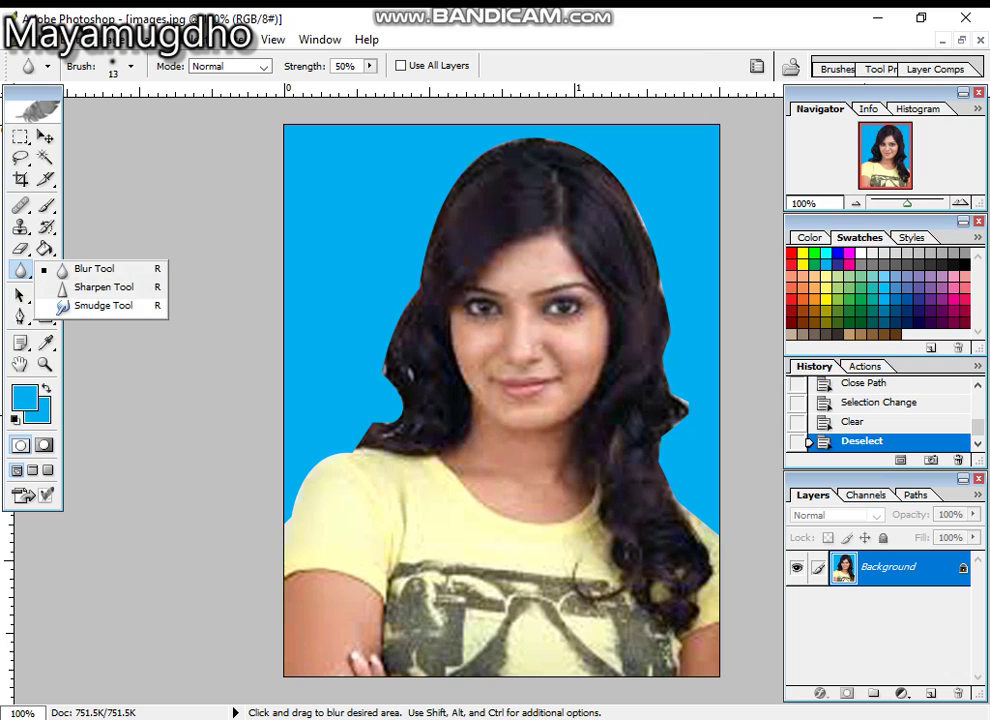
left_click(100, 305)
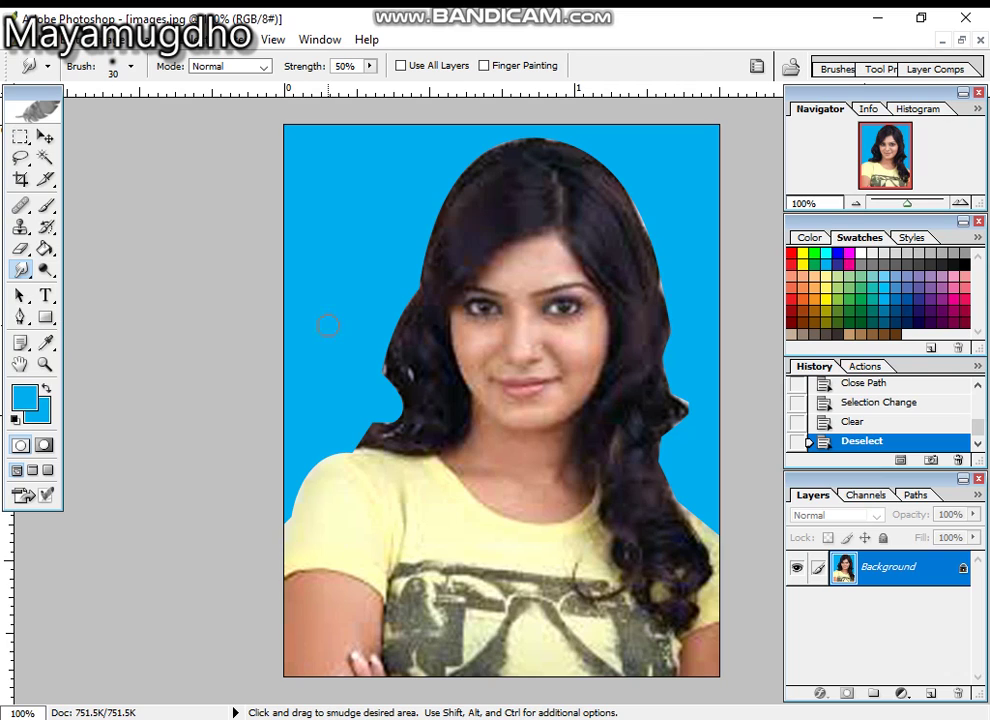
left_click_drag(390, 285, 380, 305)
left_click_drag(396, 350, 384, 374)
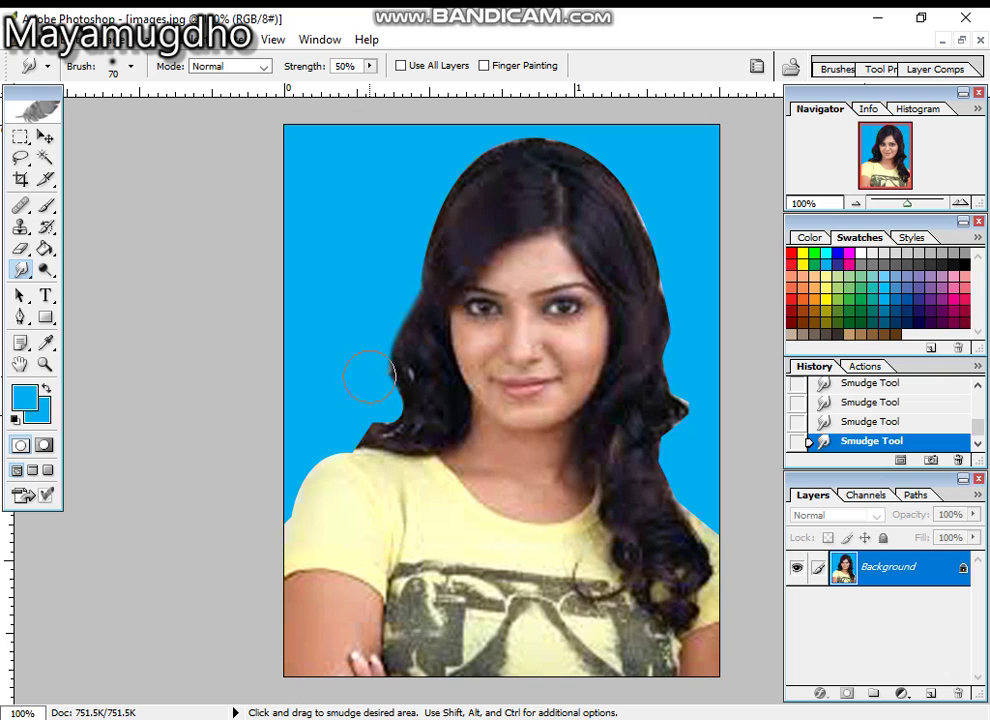
mouse_move(367, 410)
left_mouse_down()
mouse_move(336, 417)
mouse_move(333, 434)
mouse_move(311, 434)
mouse_move(310, 452)
mouse_move(271, 478)
left_mouse_up()
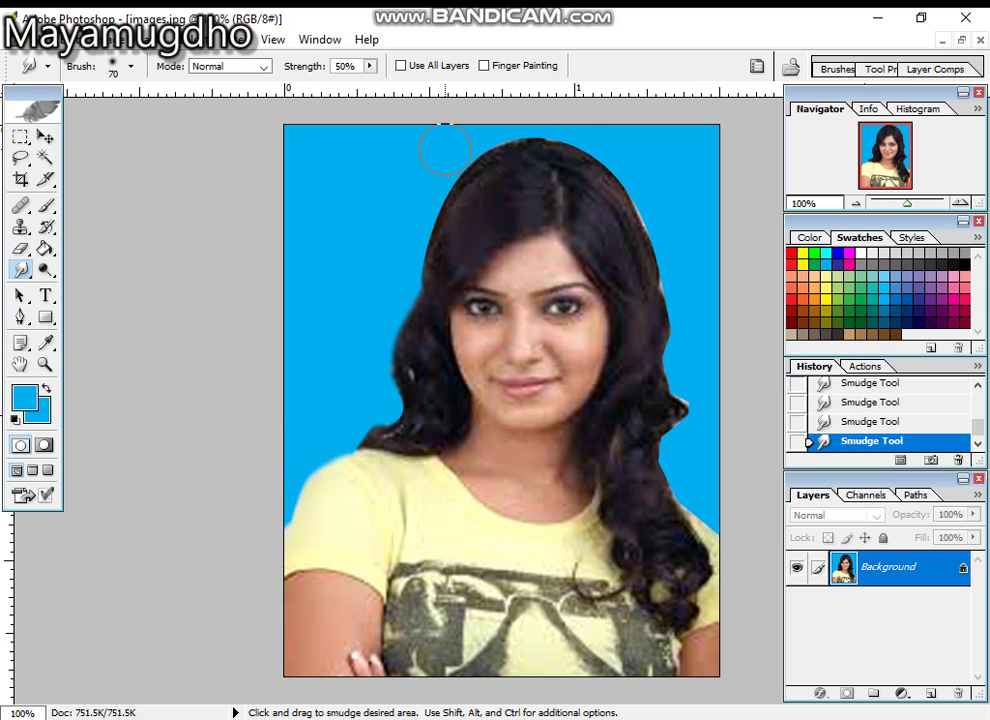
left_click_drag(444, 168, 426, 207)
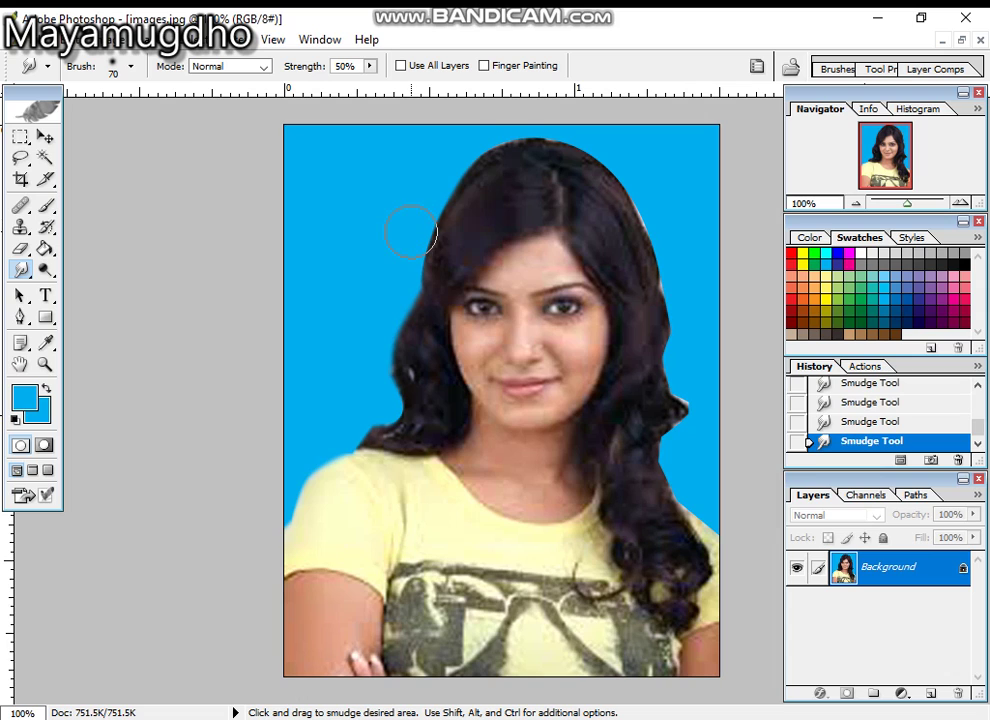
mouse_move(503, 121)
left_mouse_down()
mouse_move(612, 136)
mouse_move(618, 158)
mouse_move(643, 177)
mouse_move(650, 213)
mouse_move(684, 220)
mouse_move(673, 261)
left_mouse_up()
mouse_move(692, 328)
left_mouse_down()
mouse_move(685, 352)
mouse_move(703, 405)
mouse_move(678, 454)
left_mouse_up()
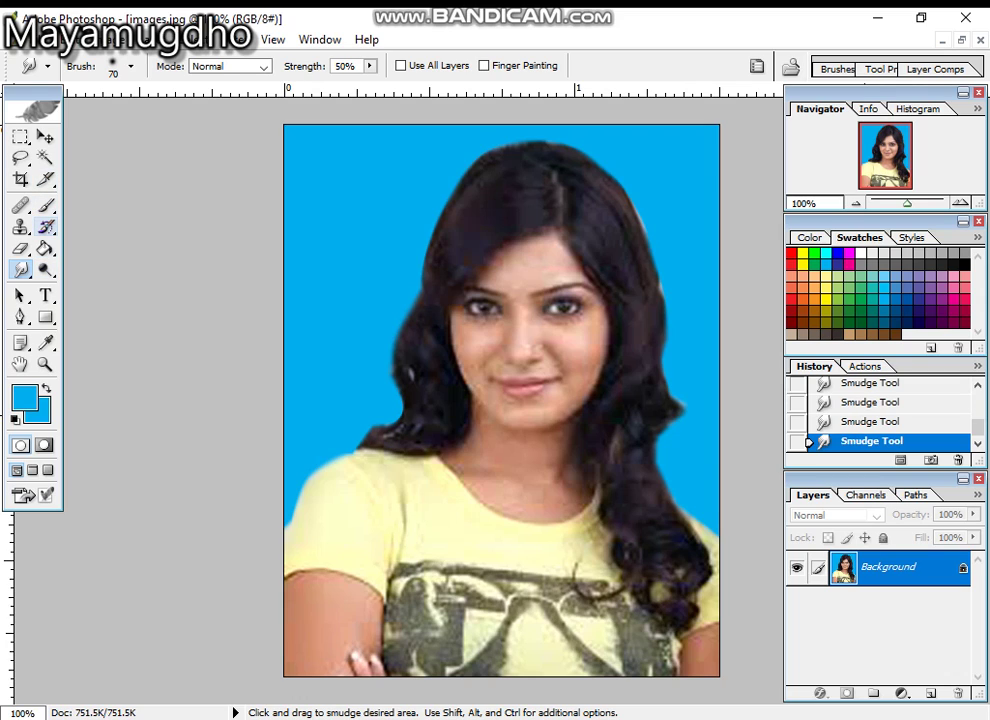
left_click(20, 269)
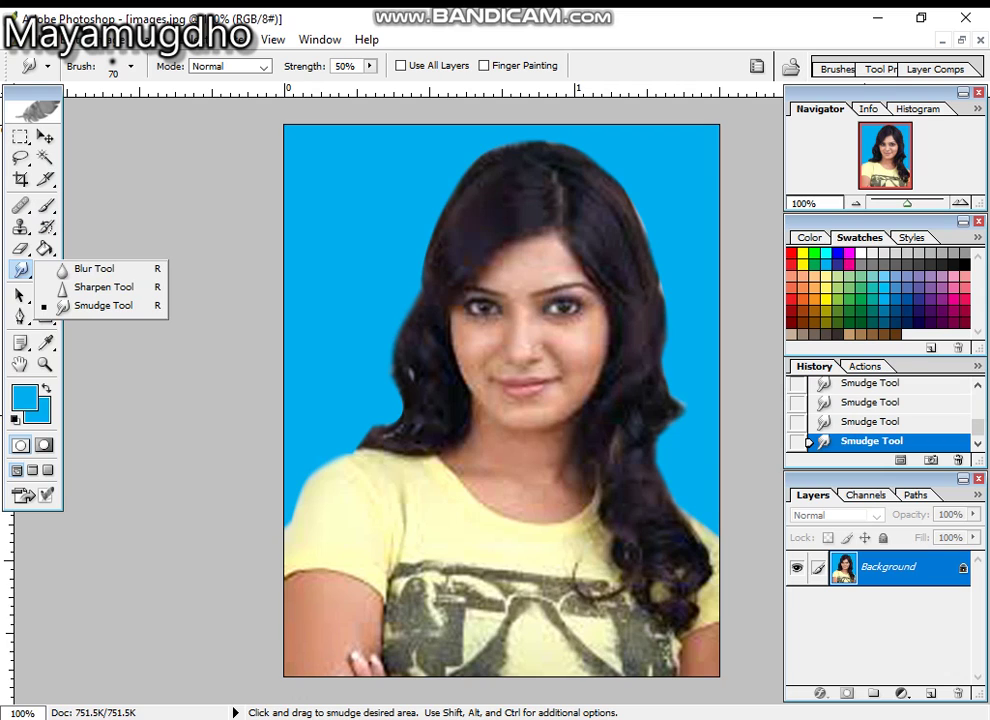
key("Escape")
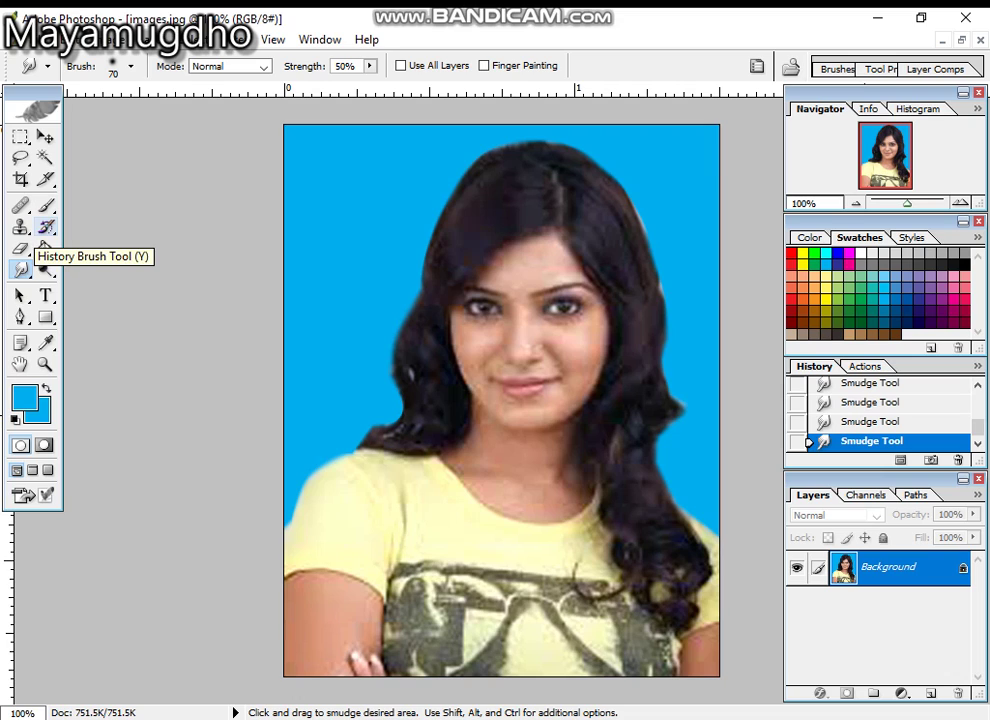
left_click(20, 248)
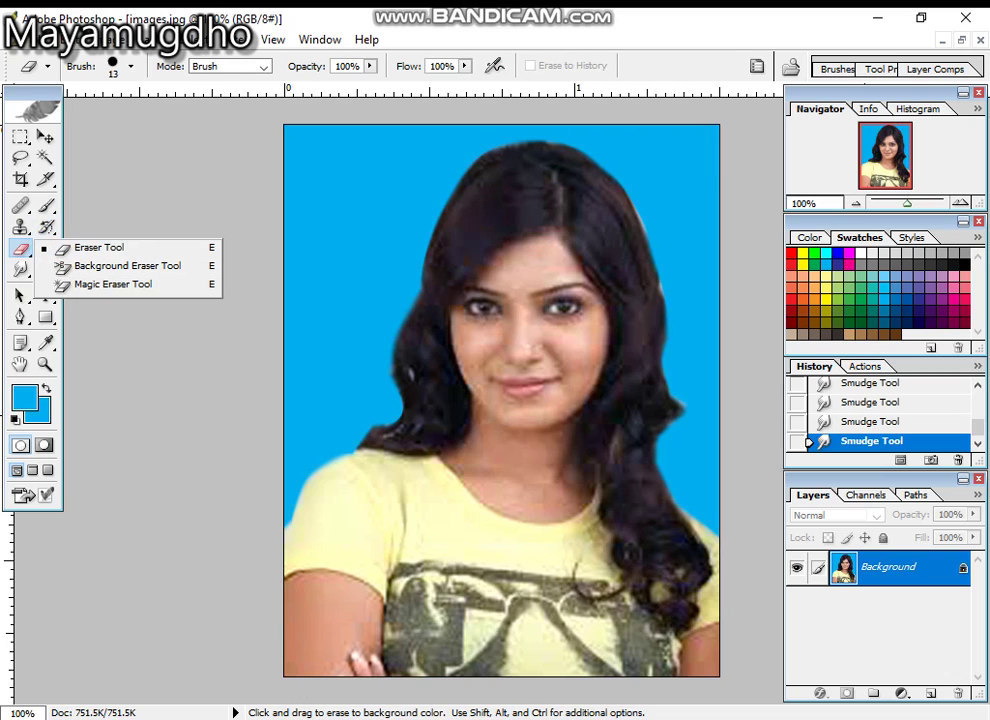
Choose the Blur tool and set its brush size to 50.
left_click(20, 269)
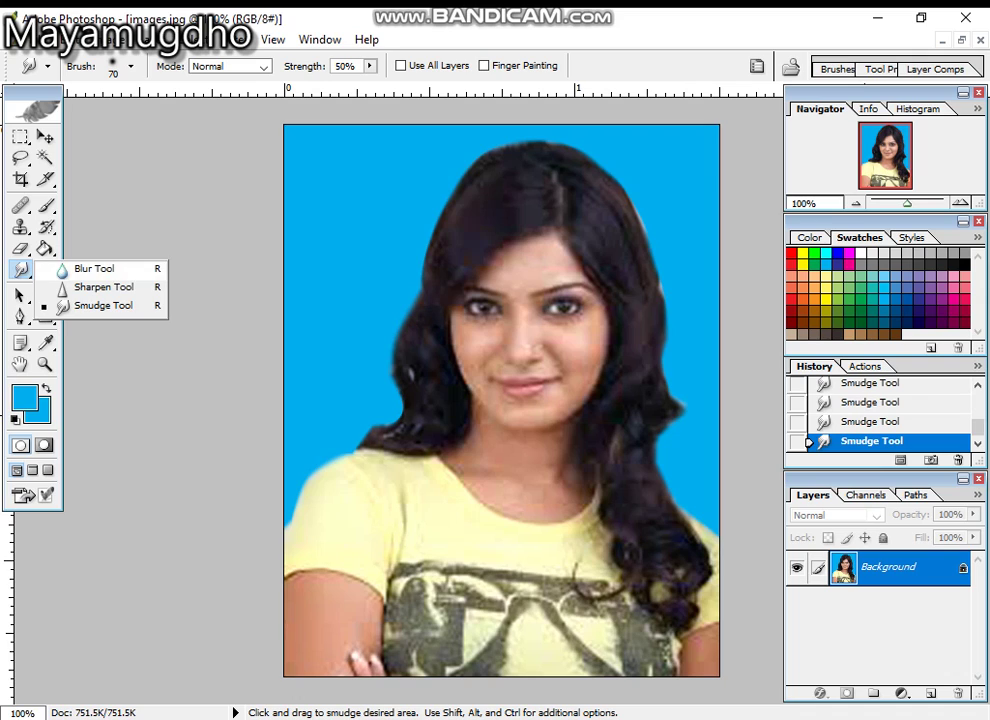
left_click(94, 268)
key("bracketright")
key("bracketright")
key("bracketright")
key("bracketright")
key("bracketright")
key("bracketright")
key("bracketleft")
key("bracketleft")
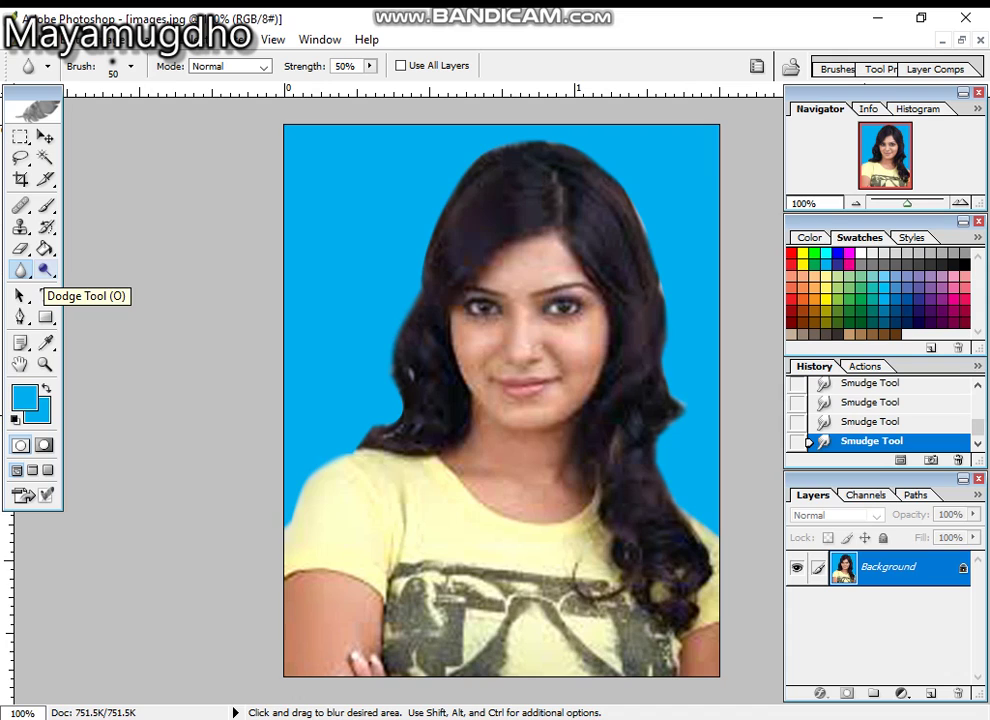
Darken the hair with the Burn Tool using a size 65 brush, Midtones range and 50% exposure.
left_click(44, 270)
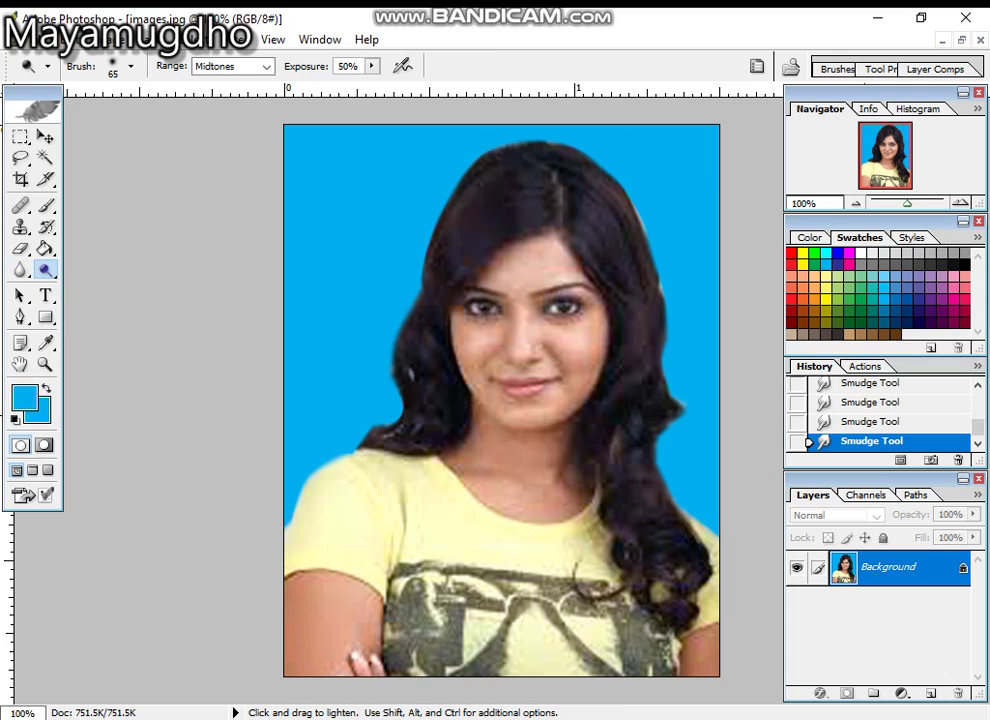
left_click(44, 270)
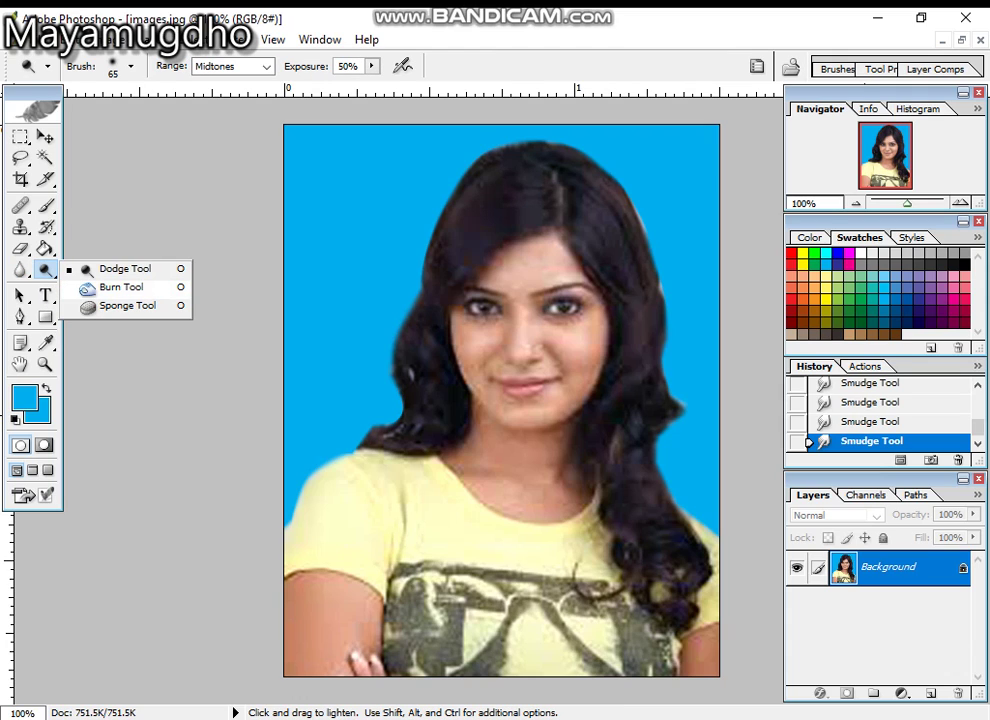
left_click(121, 287)
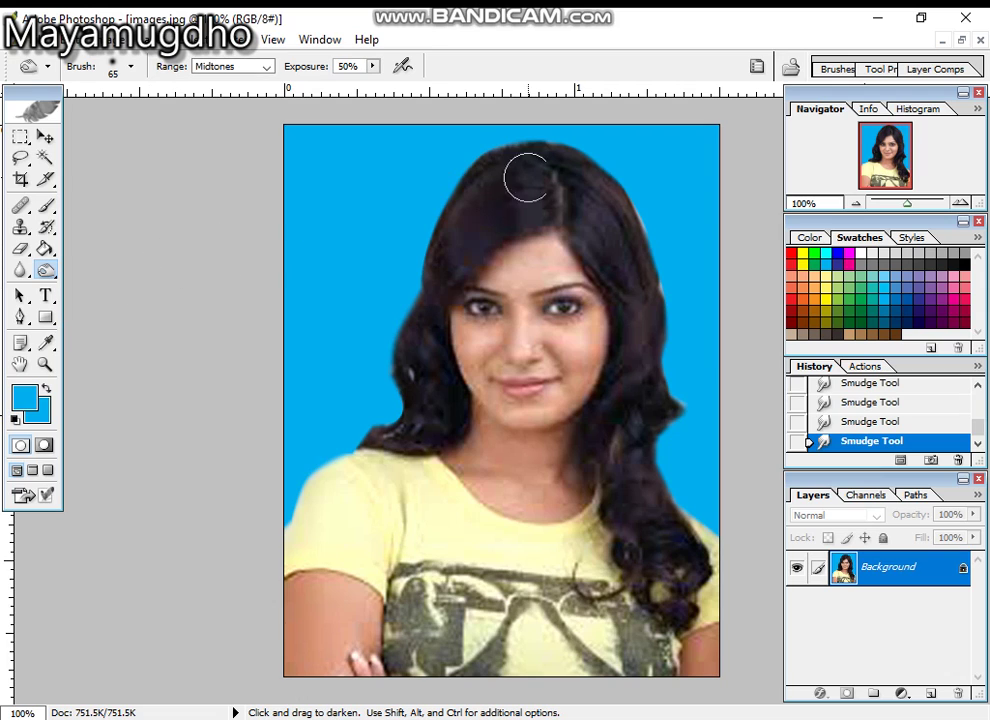
mouse_move(491, 172)
left_mouse_down()
mouse_move(444, 220)
mouse_move(417, 398)
left_mouse_up()
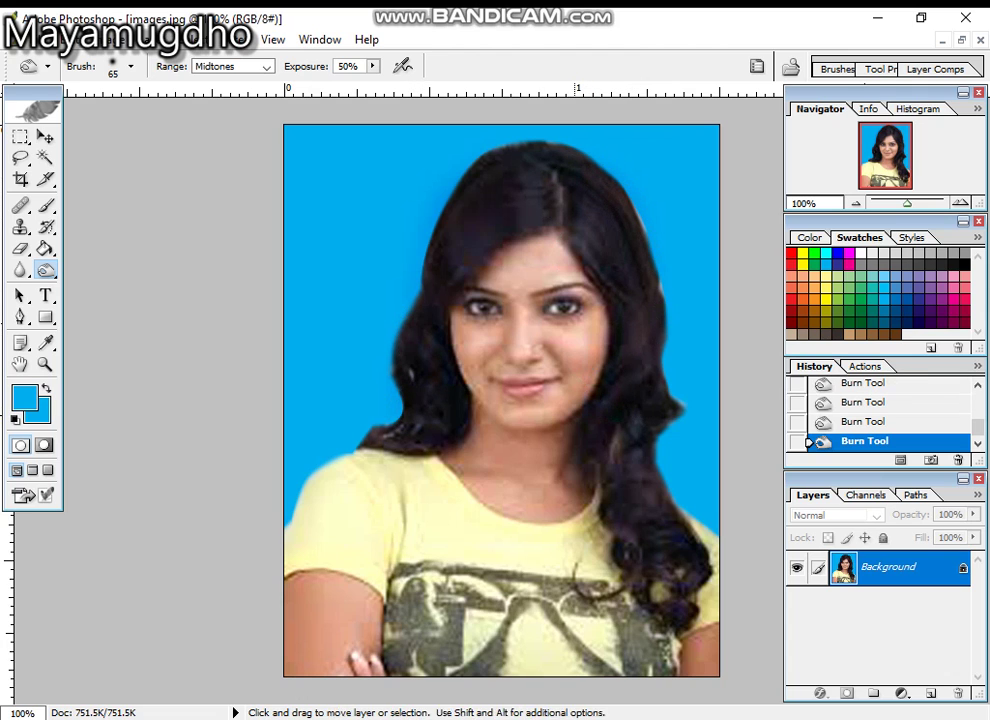
Reduce the Burn Tool brush to size 10 and darken the eyebrows.
left_click(594, 323, "ctrl")
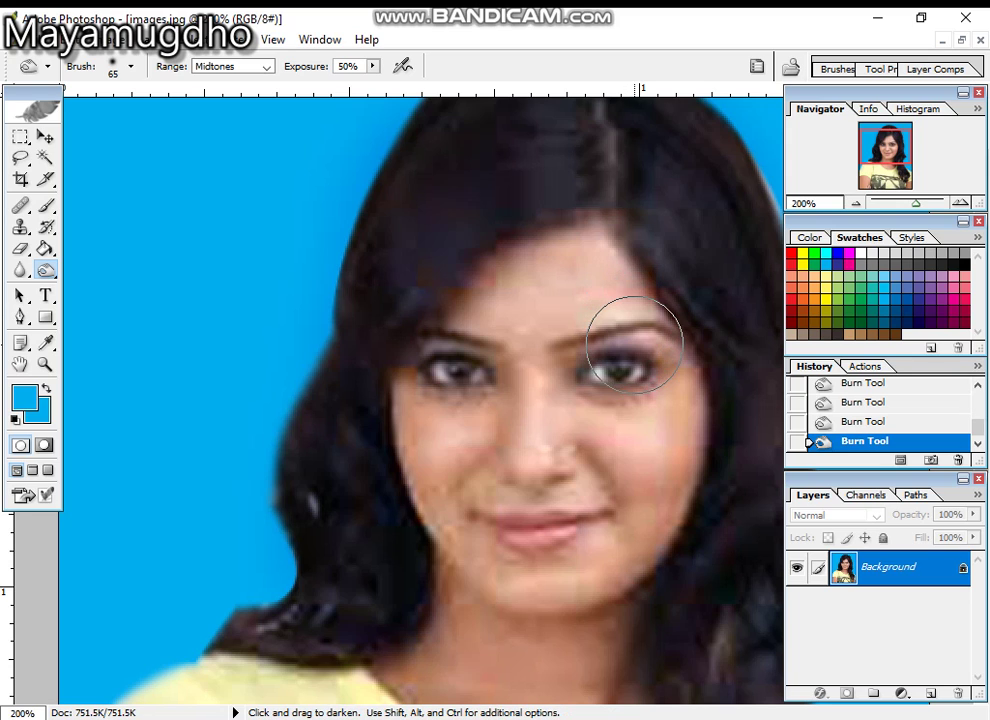
key("bracketleft")
key("bracketleft")
key("bracketleft")
key("bracketleft")
key("bracketleft")
key("bracketleft")
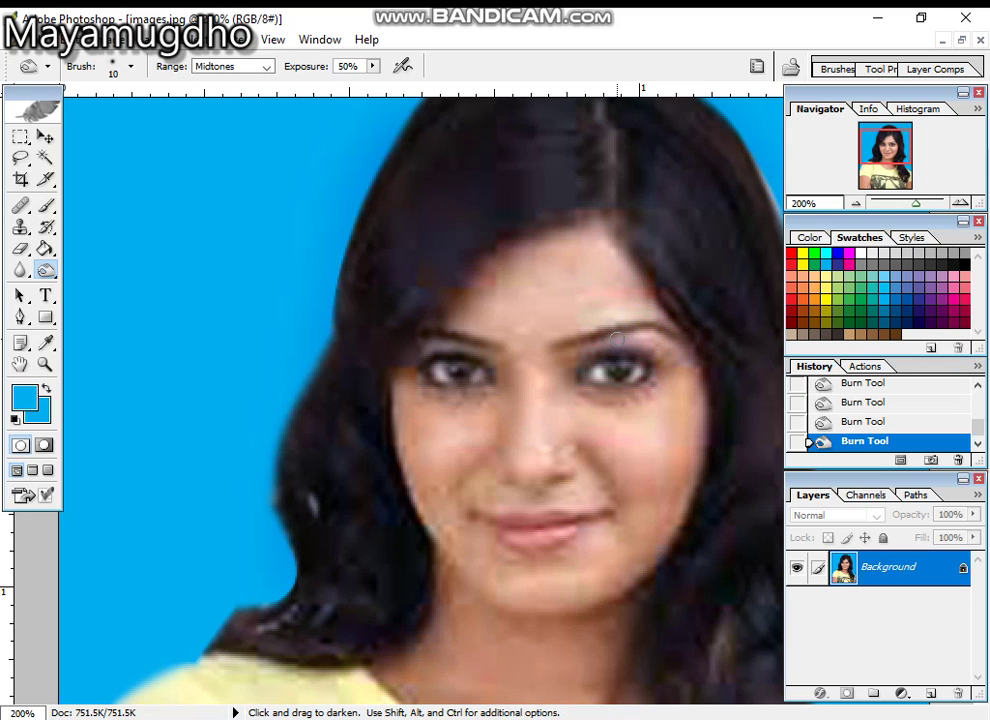
left_click_drag(563, 345, 655, 328)
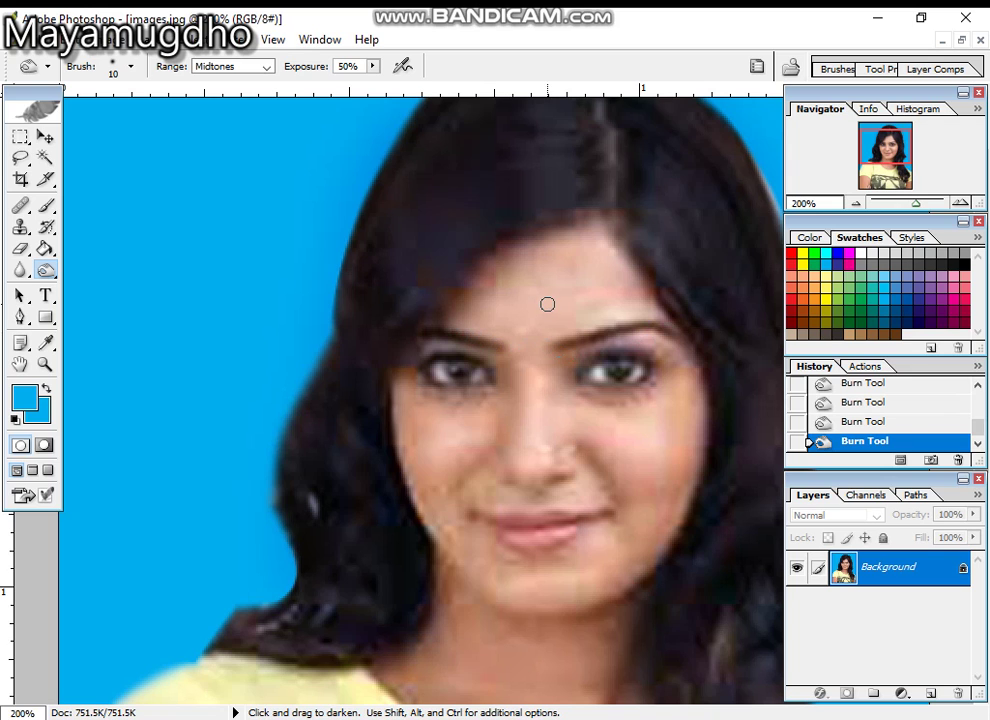
Create a new blank document using the A4 preset.
key("ctrl+minus")
key("ctrl+minus")
key("ctrl+minus")
key("ctrl+minus")
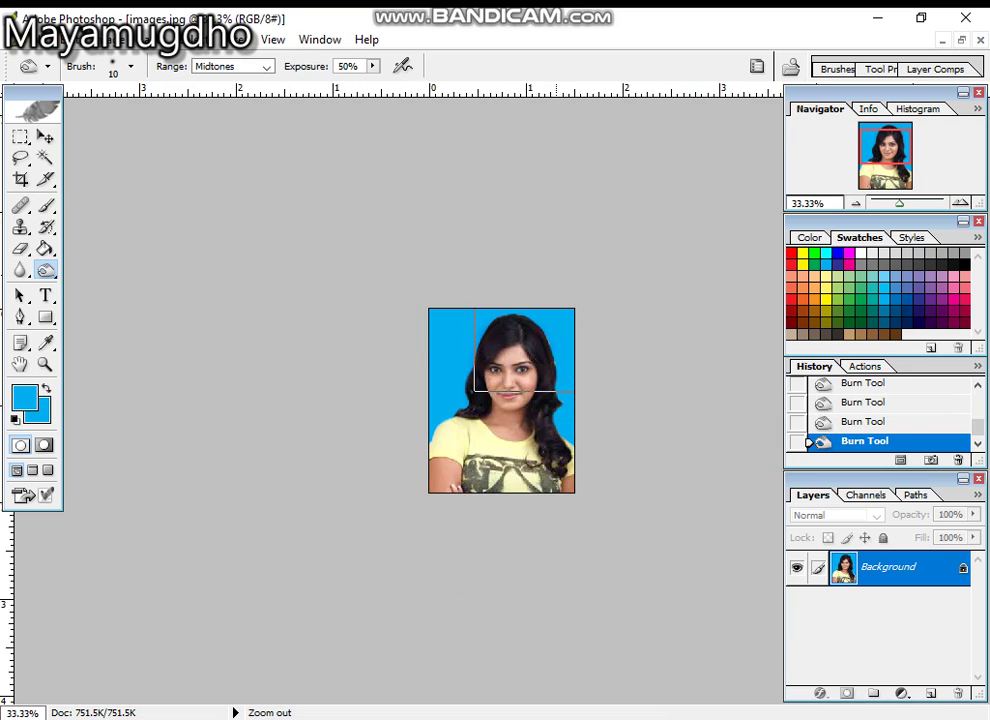
key("ctrl+minus")
key("ctrl+minus")
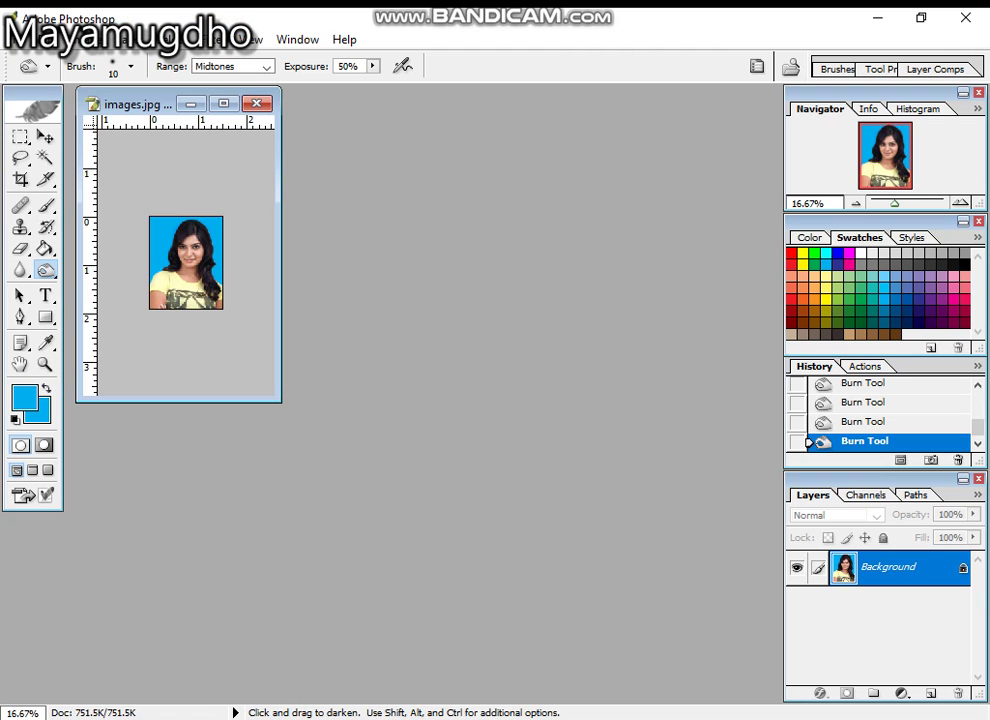
key("ctrl+n")
left_click(548, 291)
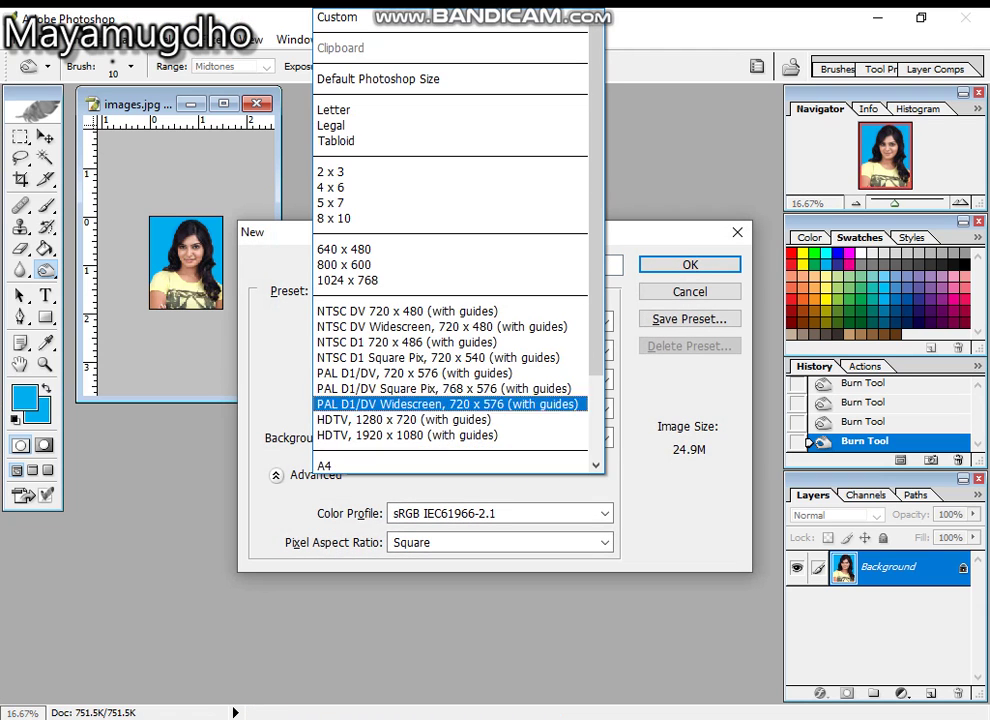
left_click(440, 465)
key("Return")
Copy the finished portrait into the A4 document with the Move tool and place it in the page's top-left corner.
left_click_drag(194, 106, 420, 131)
left_click(45, 136)
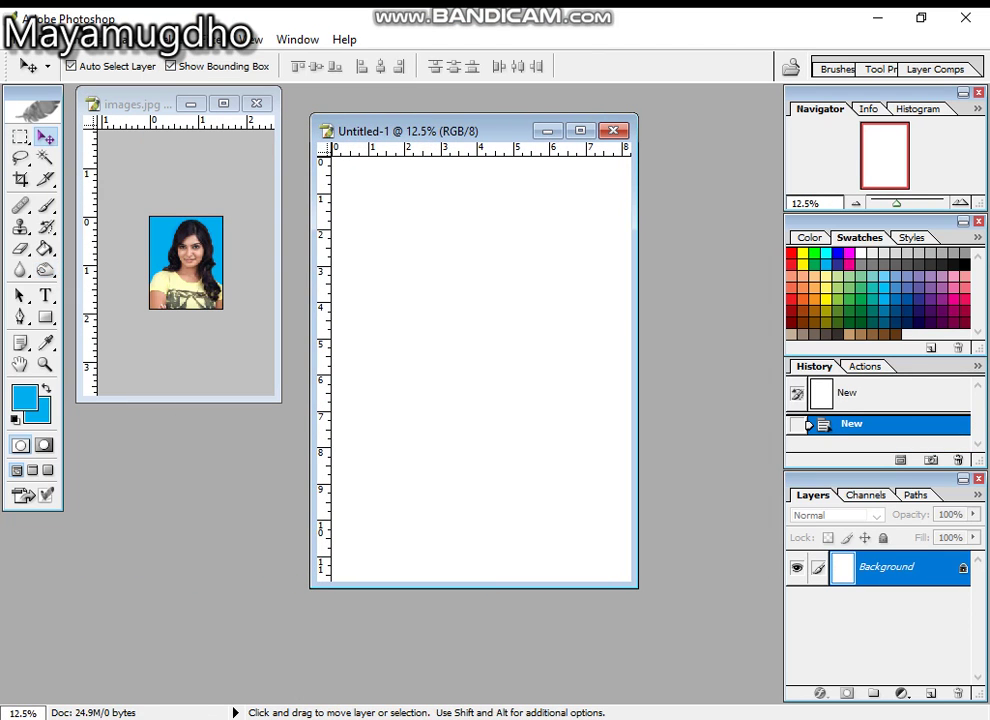
left_click(186, 262)
left_click_drag(186, 262, 338, 162)
left_click(580, 131)
left_click(453, 318, "ctrl")
left_click_drag(337, 162, 338, 163)
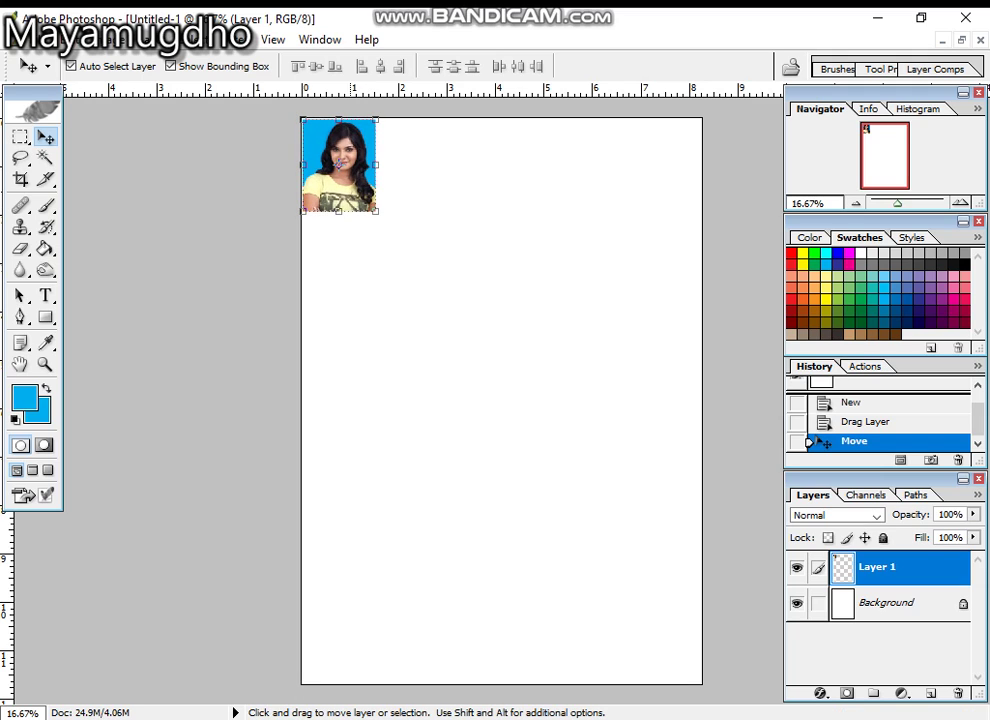
Duplicate the portrait three times along the page's top edge to form an evenly spaced row of four photos.
key("shift")
key("alt")
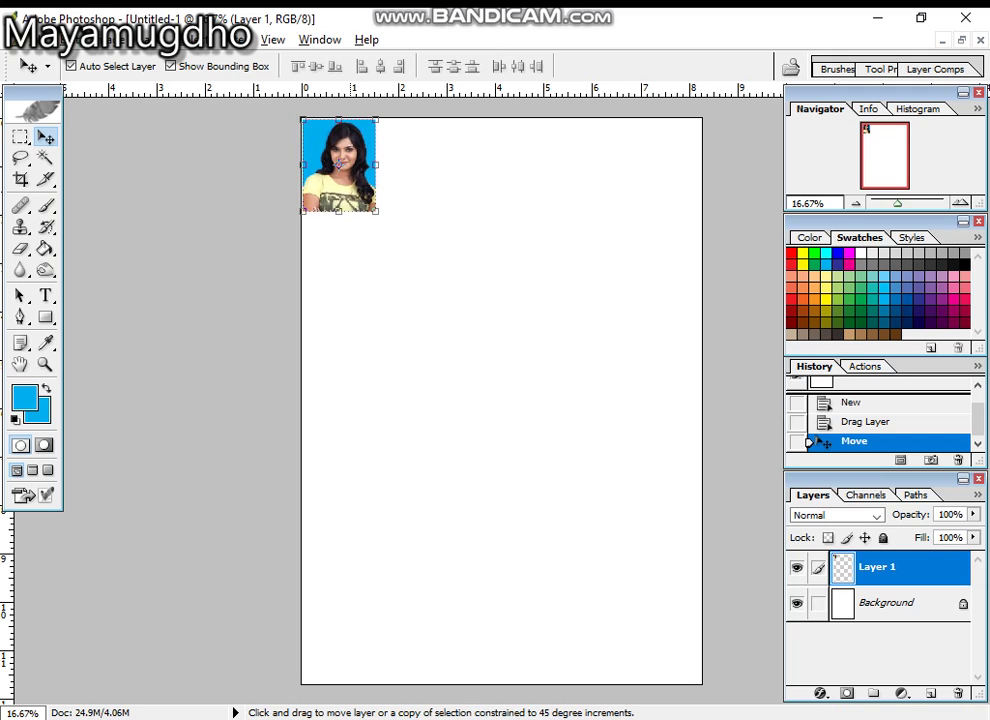
left_click_drag(338, 163, 568, 164)
left_click(534, 299)
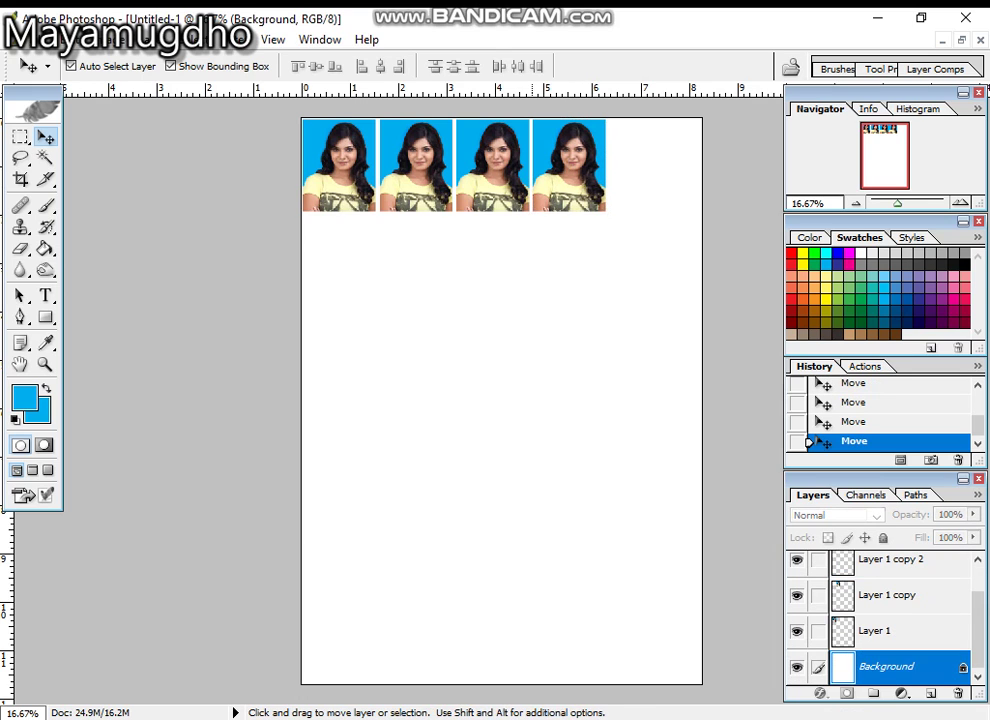
Close the A4 document and images.jpg without saving changes, and exit Photoshop.
key("ctrl+w")
key("n")
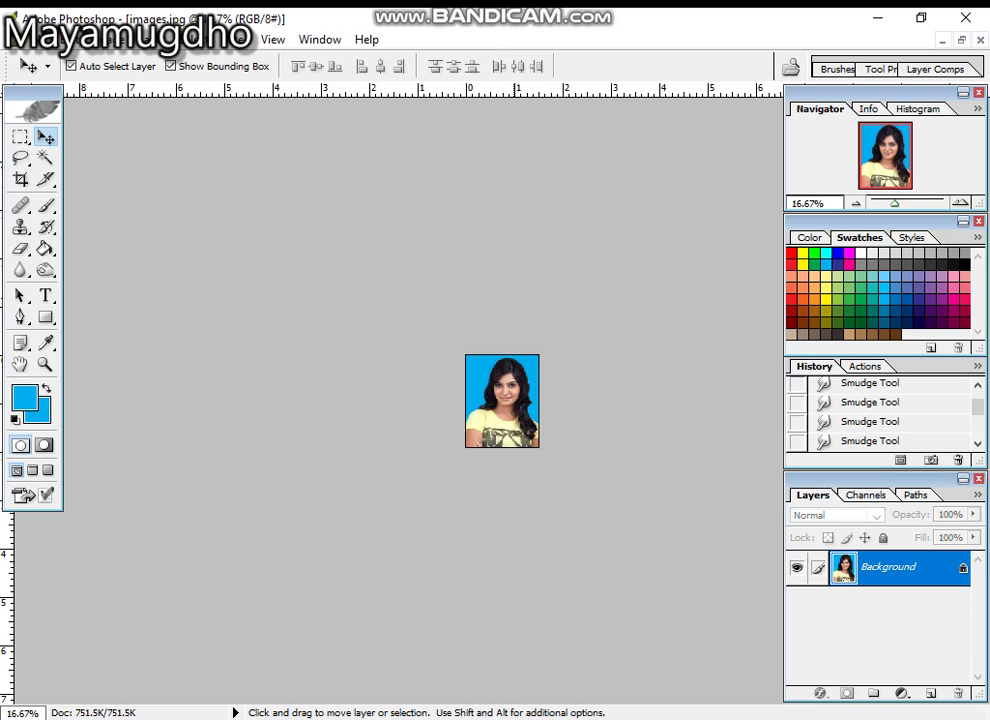
key("ctrl+w")
key("n")
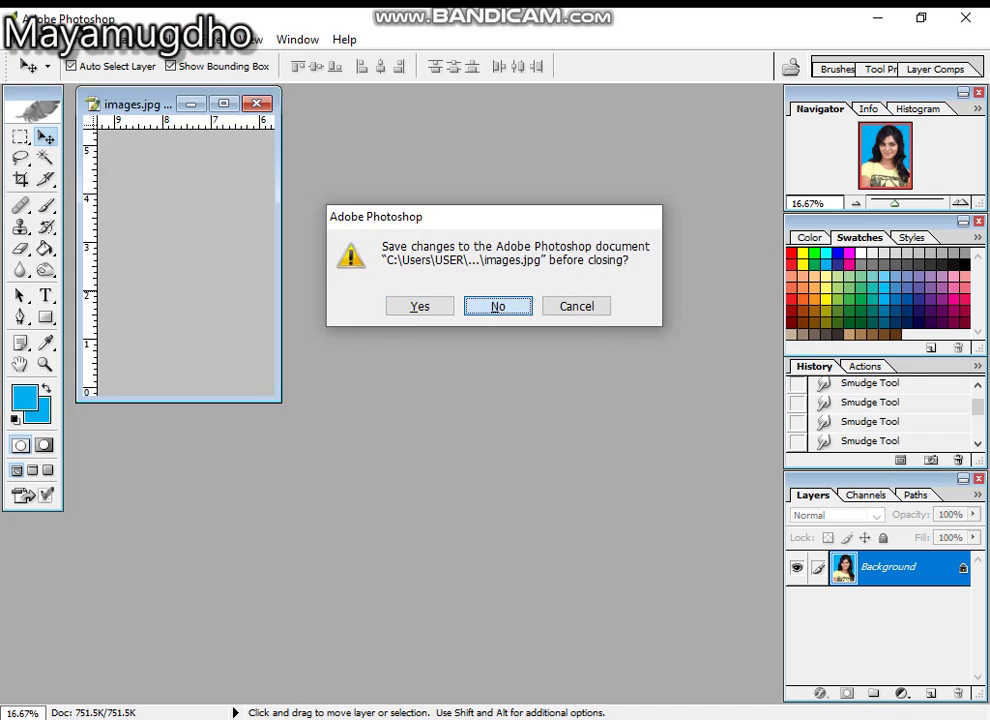
left_click(965, 18)
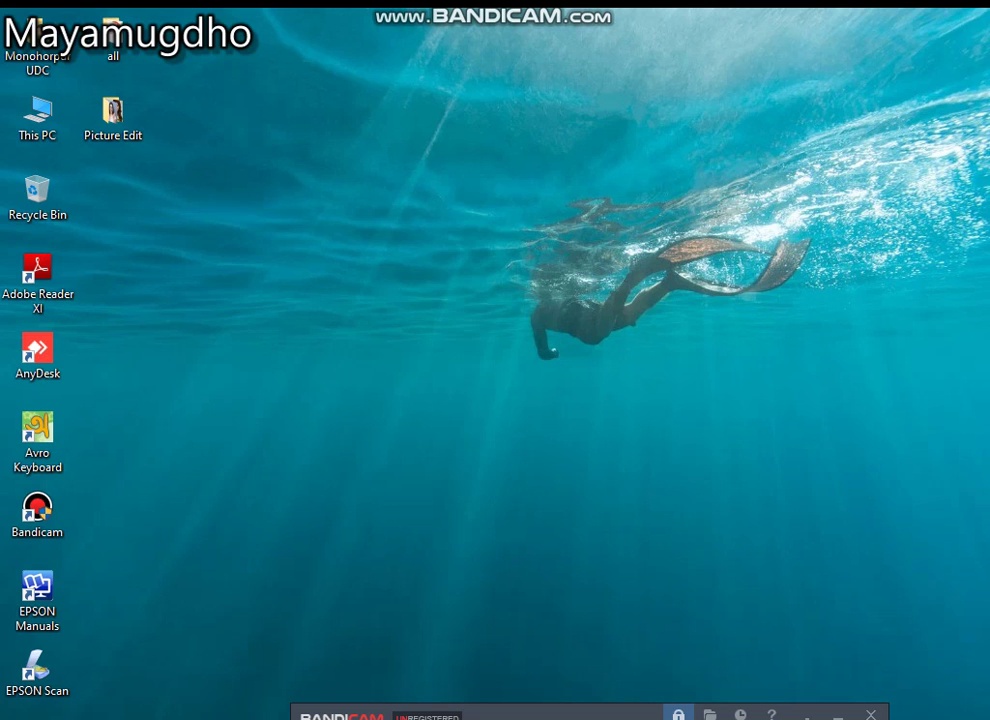
right_click(480, 101)
left_click(519, 157)
right_click(447, 64)
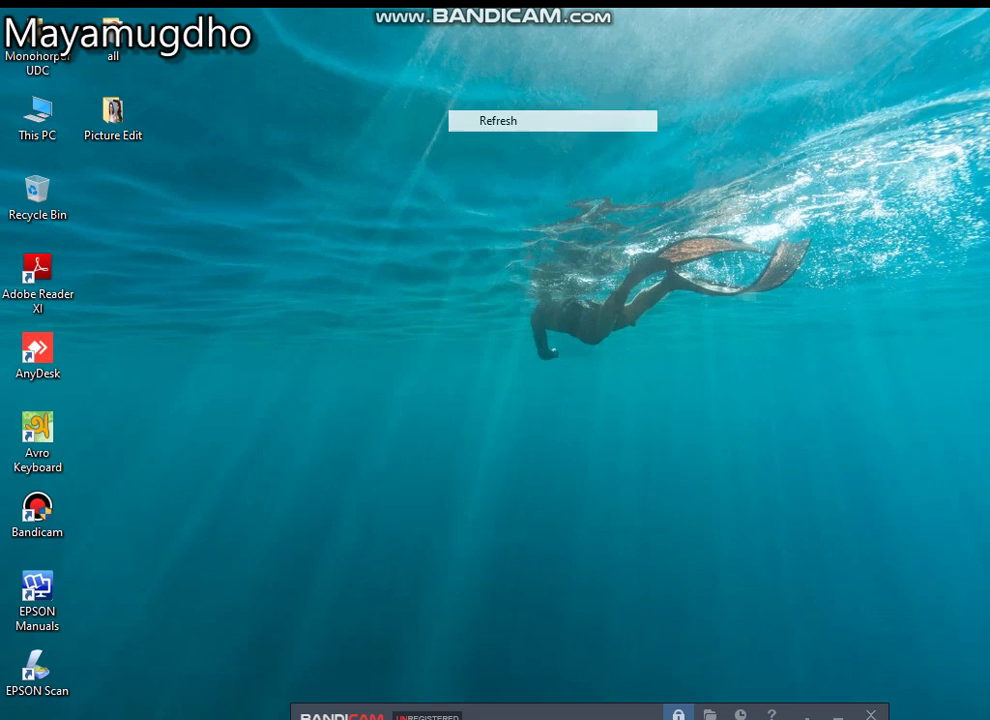
left_click(489, 121)
right_click(484, 93)
left_click(535, 148)
right_click(484, 92)
left_click(535, 148)
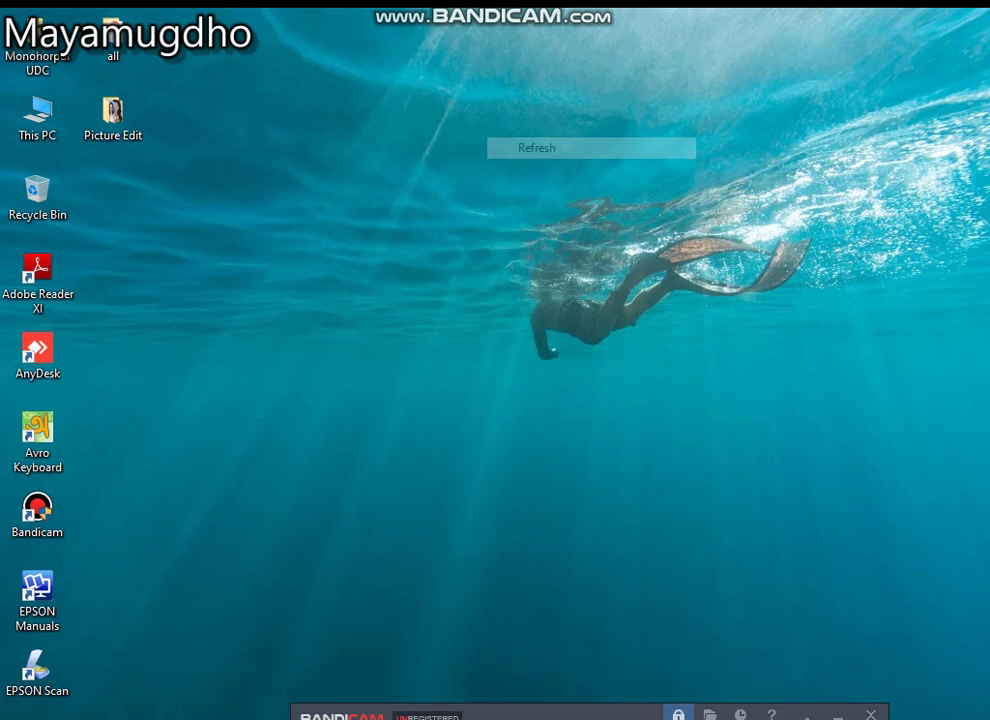